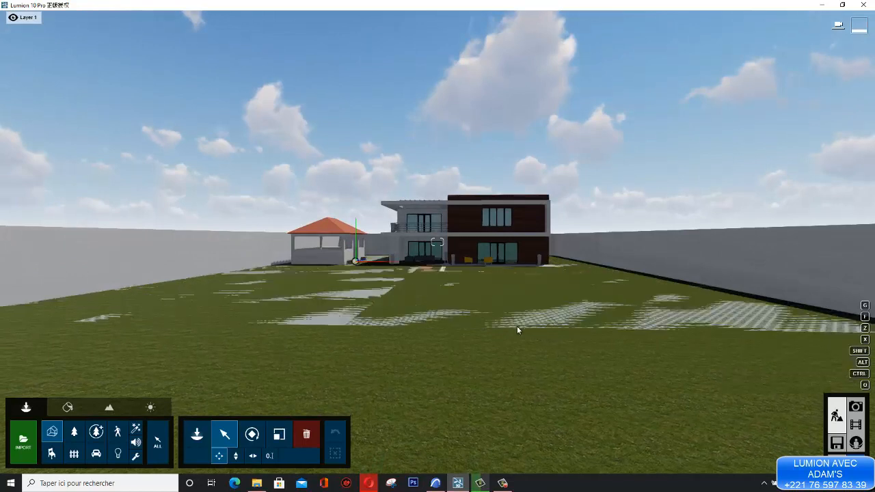
- Switch to ARCHICAD and examine the house, garden pavilion, paving and pool in the 3D perspective
{"action": "left_click", "coordinate": [469, 290]}
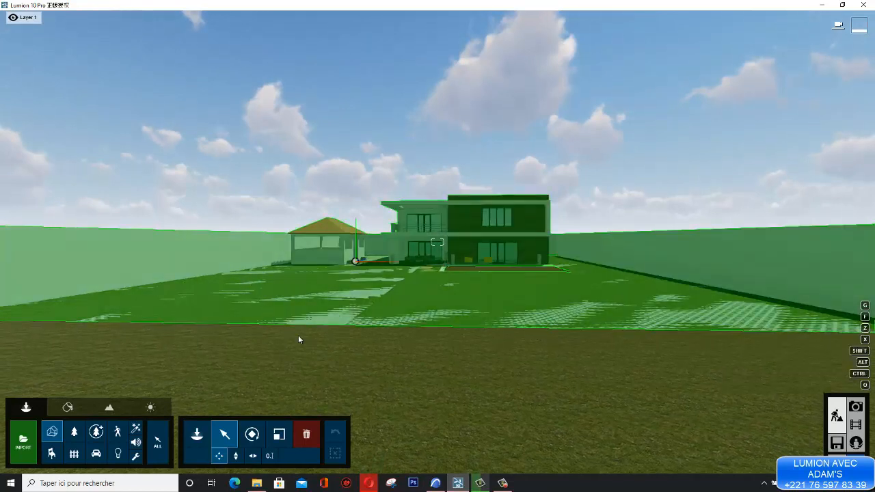
{"action": "left_click", "coordinate": [435, 483]}
{"action": "scroll", "coordinate": [457, 314], "scroll_direction": "down", "scroll_amount": 5}
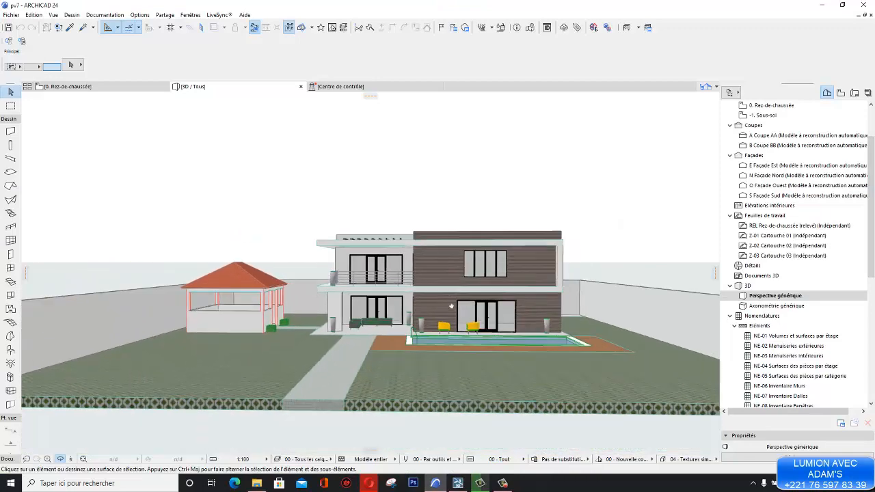
{"action": "middle_click_drag", "start_coordinate": [458, 314], "coordinate": [360, 369], "text": "shift"}
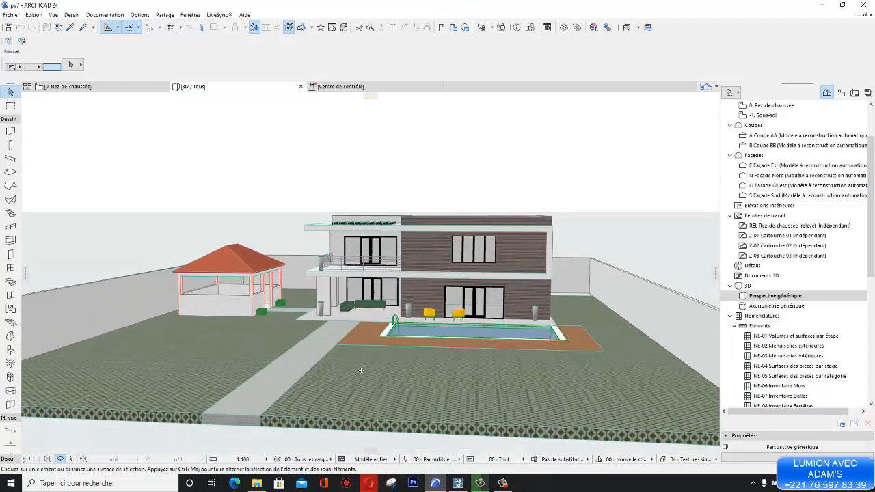
{"action": "scroll", "coordinate": [391, 409], "scroll_direction": "up", "scroll_amount": 4}
{"action": "middle_click_drag", "start_coordinate": [394, 415], "coordinate": [300, 355], "text": "shift"}
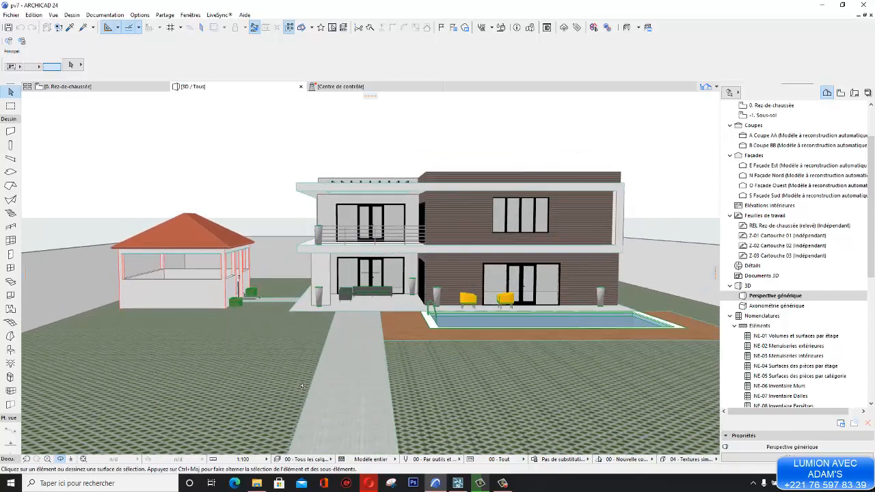
- Switch back to Lumion and raise the imported pv7 model slightly so its paving clears the grass terrain
{"action": "left_click", "coordinate": [458, 483]}
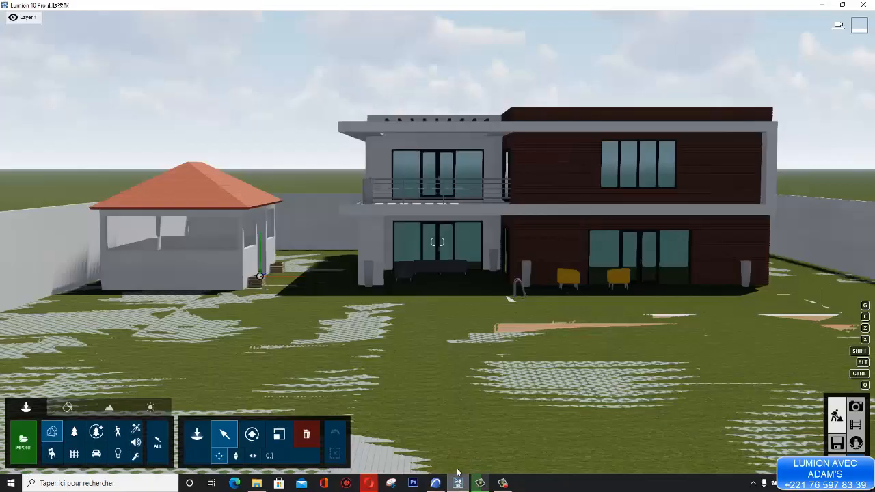
{"action": "scroll", "coordinate": [421, 334], "scroll_direction": "down", "scroll_amount": 5}
{"action": "scroll", "coordinate": [390, 302], "scroll_direction": "down", "scroll_amount": 3}
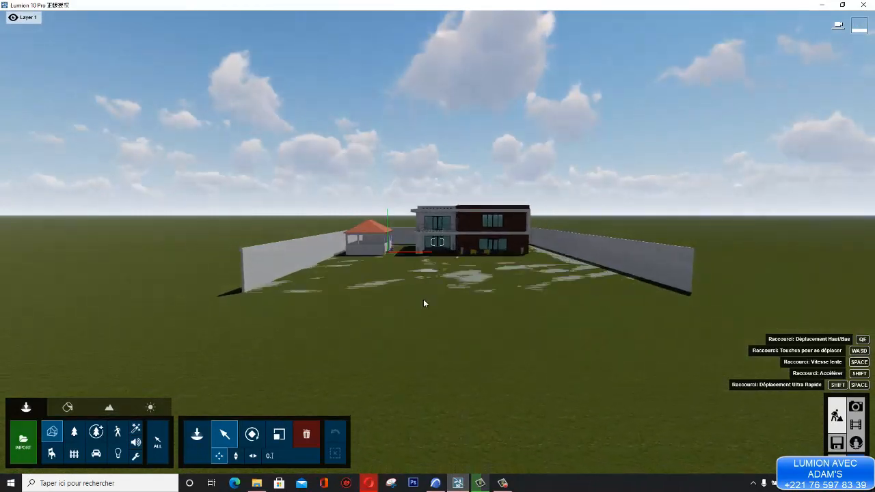
{"action": "scroll", "coordinate": [423, 299], "scroll_direction": "up", "scroll_amount": 5}
{"action": "scroll", "coordinate": [430, 294], "scroll_direction": "down", "scroll_amount": 5}
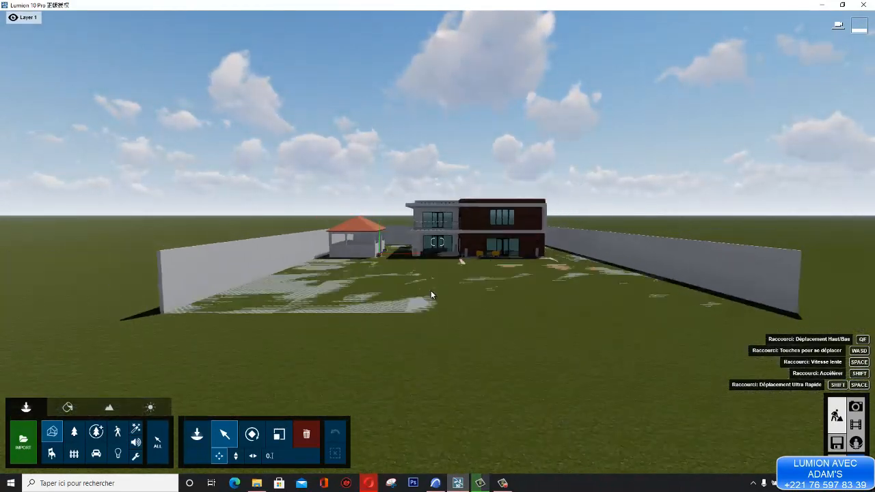
{"action": "scroll", "coordinate": [487, 295], "scroll_direction": "up", "scroll_amount": 5}
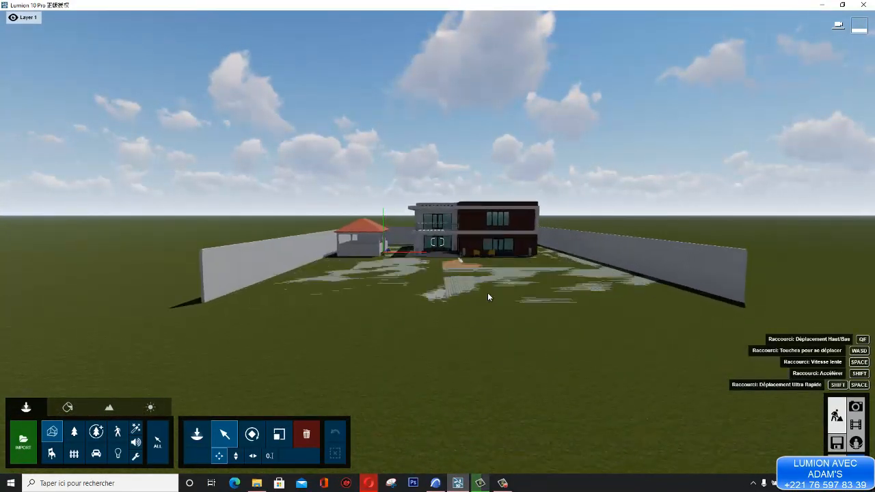
{"action": "scroll", "coordinate": [488, 293], "scroll_direction": "down", "scroll_amount": 5}
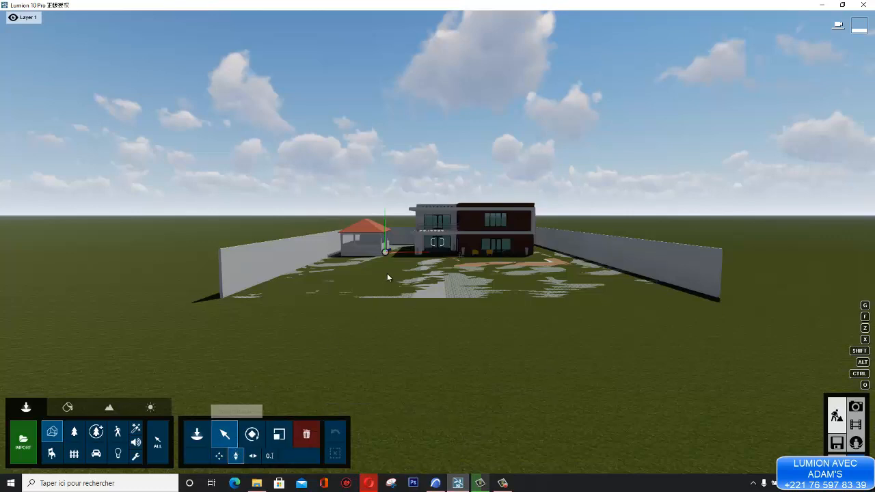
{"action": "left_click", "coordinate": [387, 251]}
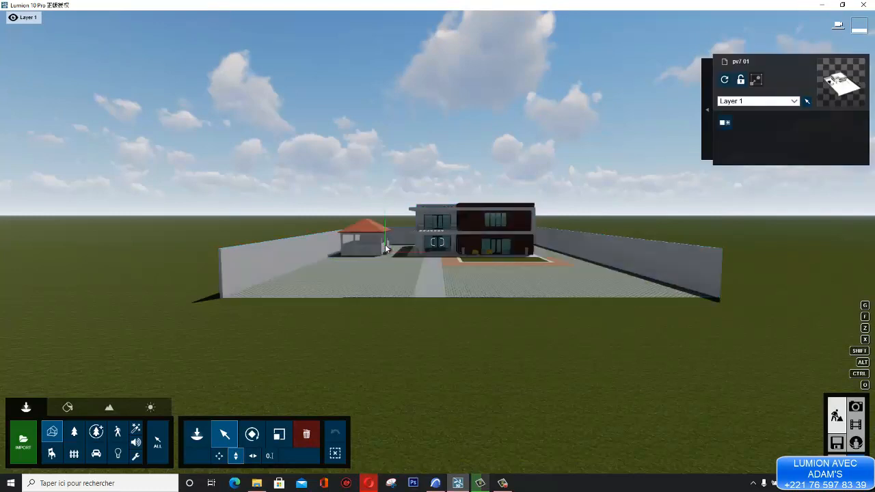
{"action": "left_click_drag", "start_coordinate": [386, 248], "coordinate": [410, 248]}
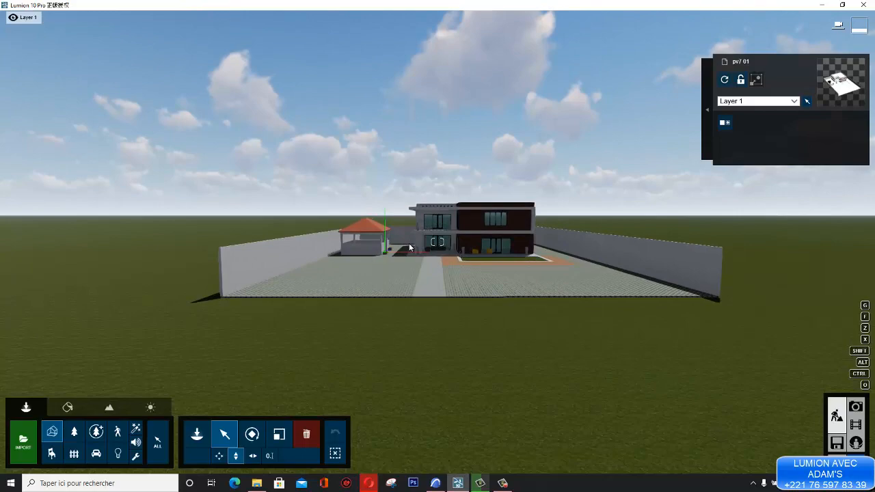
- Examine the raised model's paving, central path and pool area from close up and from a distance
{"action": "scroll", "coordinate": [528, 261], "scroll_direction": "up", "scroll_amount": 5}
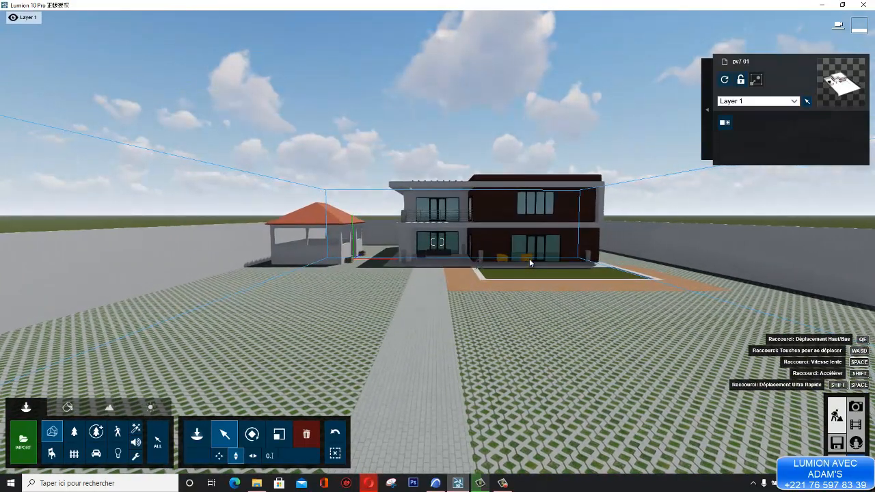
{"action": "scroll", "coordinate": [530, 262], "scroll_direction": "down", "scroll_amount": 4}
{"action": "scroll", "coordinate": [529, 265], "scroll_direction": "down", "scroll_amount": 5}
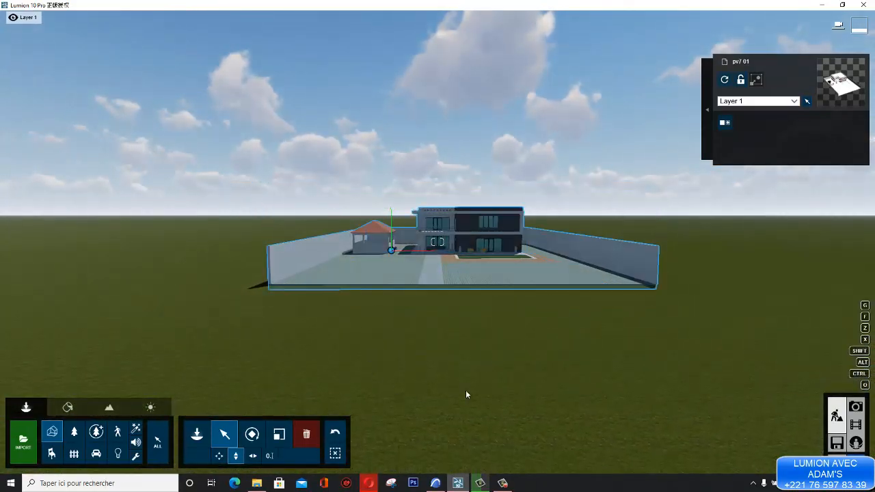
{"action": "scroll", "coordinate": [500, 278], "scroll_direction": "up", "scroll_amount": 5}
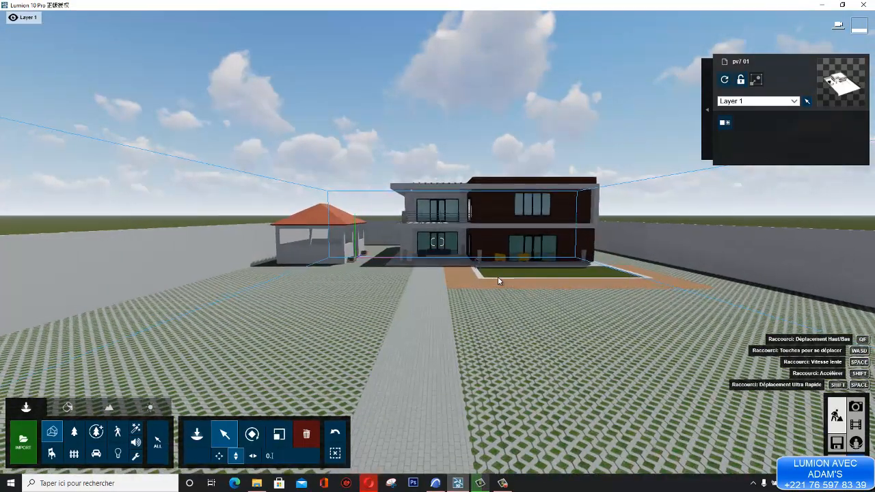
{"action": "scroll", "coordinate": [479, 331], "scroll_direction": "down", "scroll_amount": 4}
{"action": "scroll", "coordinate": [484, 335], "scroll_direction": "up", "scroll_amount": 5}
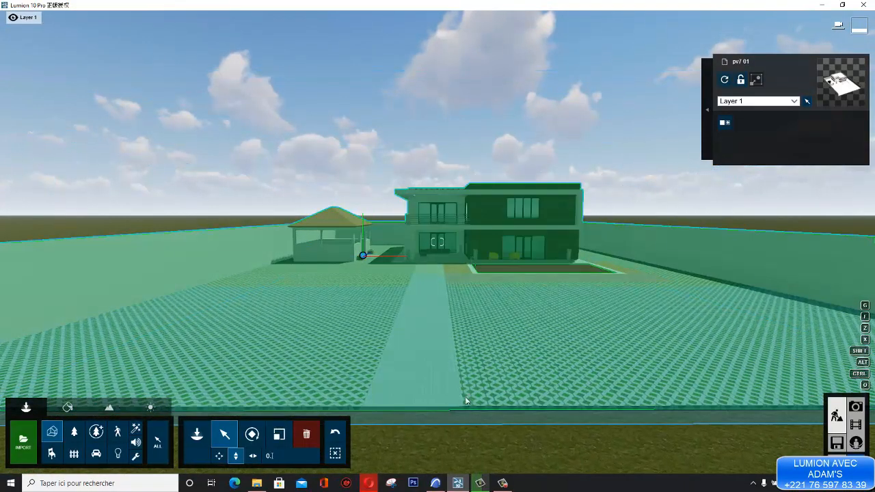
{"action": "scroll", "coordinate": [441, 365], "scroll_direction": "down", "scroll_amount": 5}
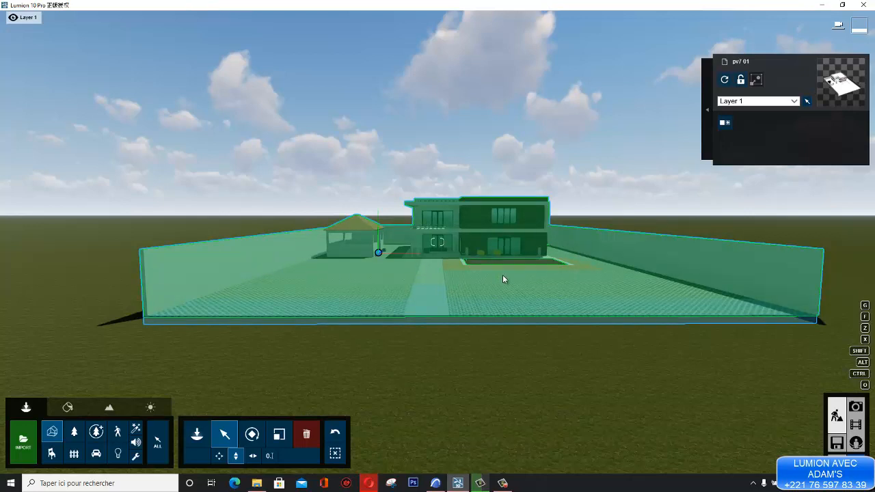
{"action": "scroll", "coordinate": [505, 279], "scroll_direction": "up", "scroll_amount": 3}
{"action": "scroll", "coordinate": [504, 279], "scroll_direction": "up", "scroll_amount": 6}
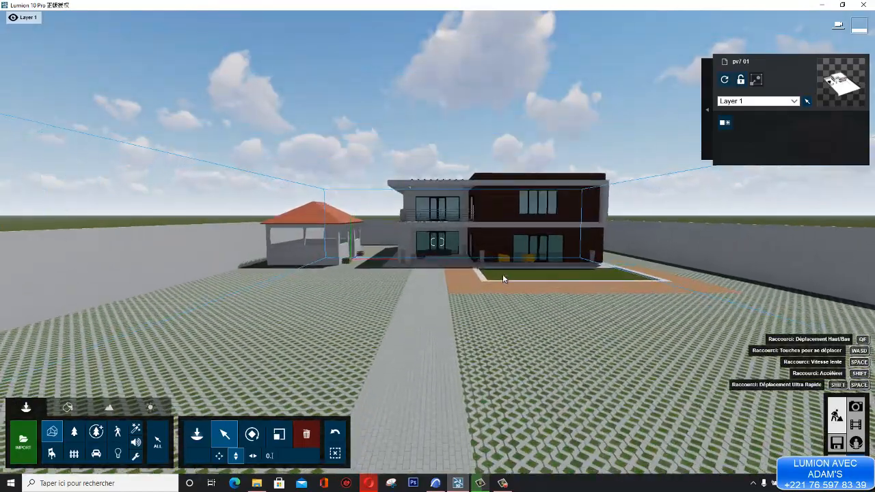
{"action": "scroll", "coordinate": [502, 275], "scroll_direction": "down", "scroll_amount": 10}
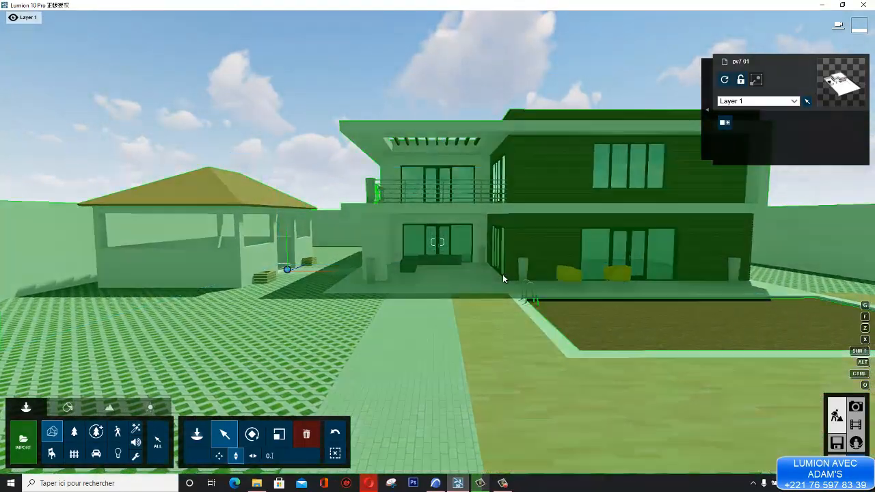
{"action": "scroll", "coordinate": [504, 278], "scroll_direction": "down", "scroll_amount": 8}
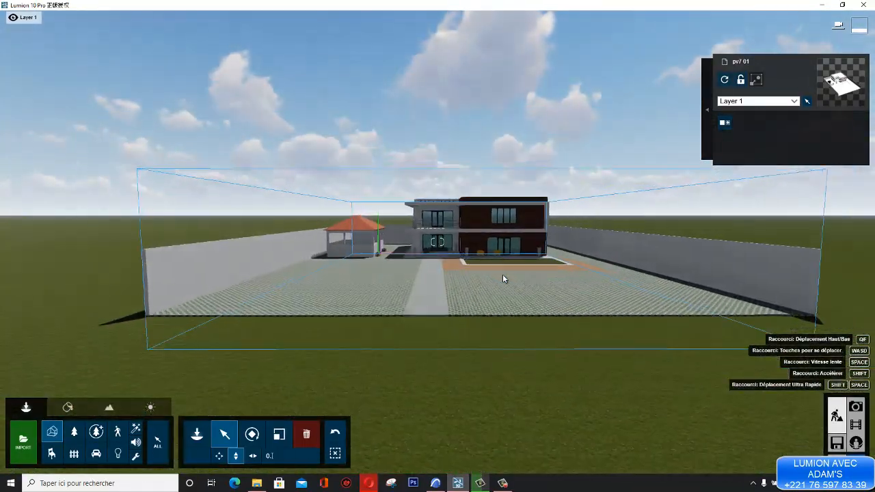
{"action": "scroll", "coordinate": [502, 276], "scroll_direction": "up", "scroll_amount": 8}
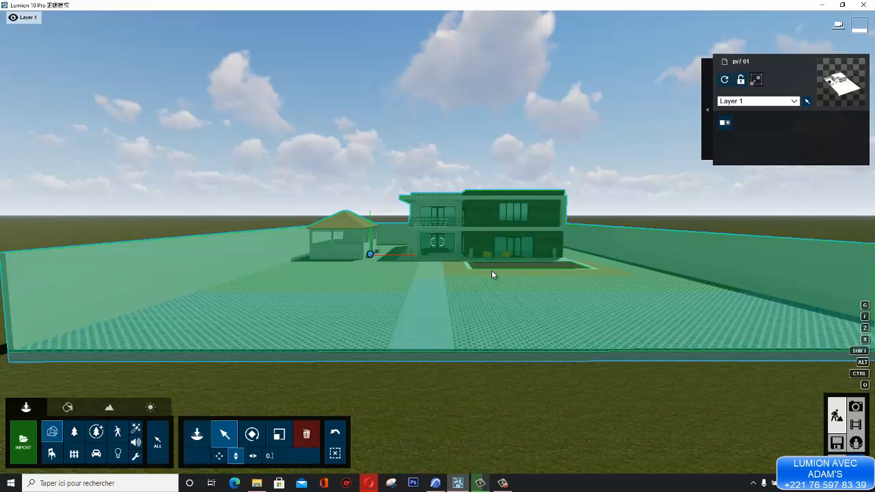
{"action": "left_click", "coordinate": [370, 254]}
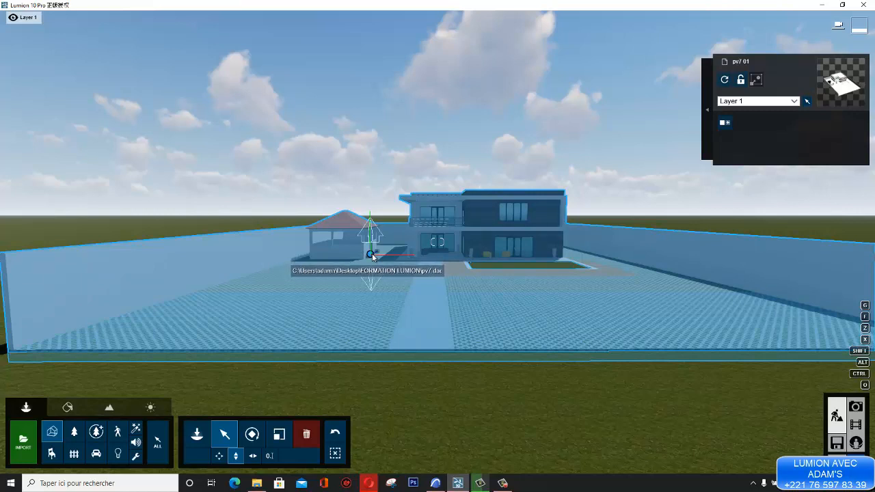
{"action": "left_click", "coordinate": [503, 482]}
{"action": "left_click", "coordinate": [836, 448]}
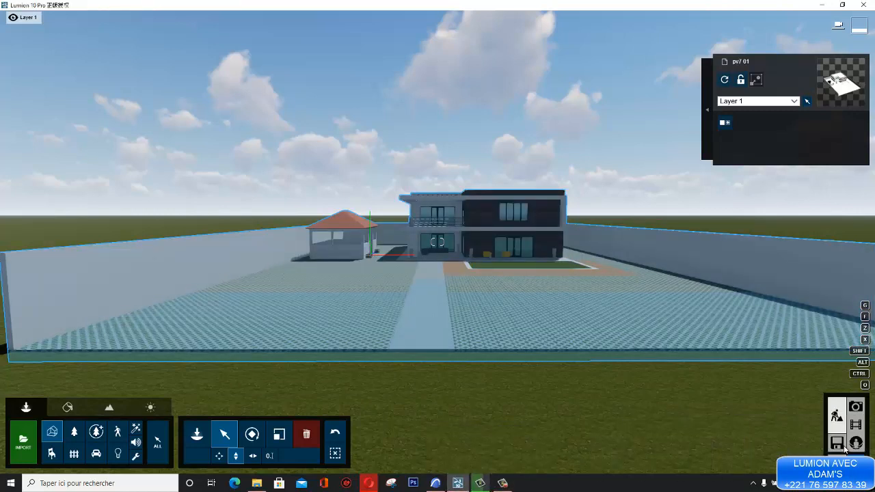
{"action": "left_click", "coordinate": [502, 482]}
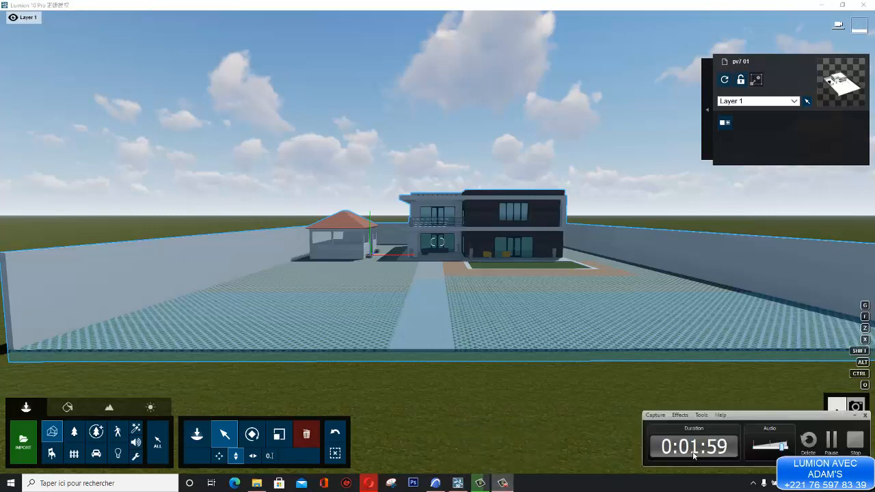
{"action": "left_click", "coordinate": [855, 416]}
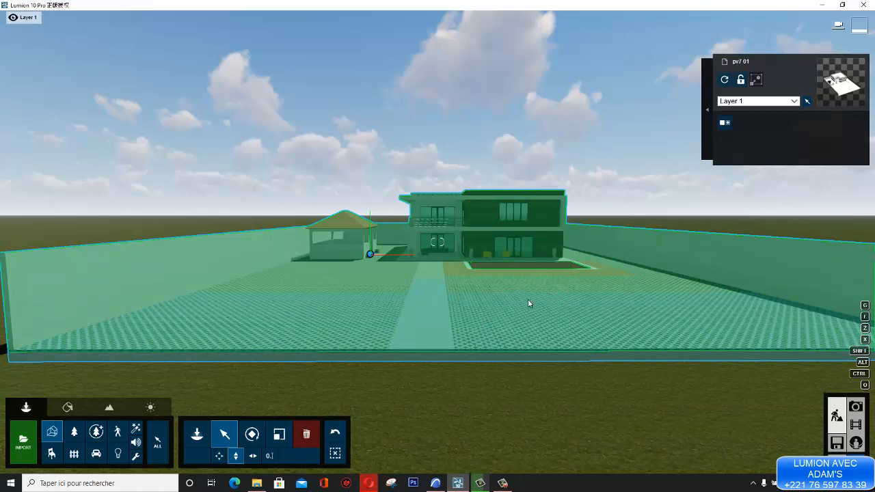
- Inspect the front facade, terrace and garden pavilion from near ground level, both close up and farther away
{"action": "left_click", "coordinate": [574, 280]}
{"action": "right_click_drag", "start_coordinate": [574, 280], "coordinate": [573, 278]}
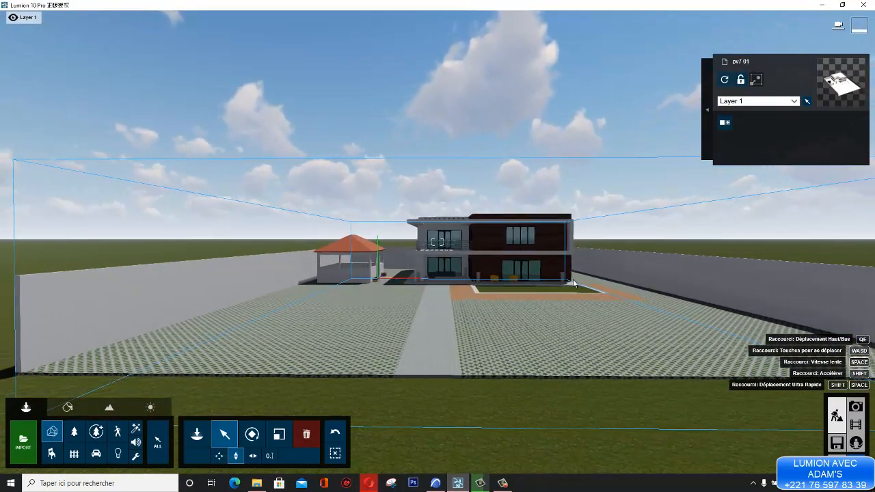
{"action": "left_click", "coordinate": [594, 281]}
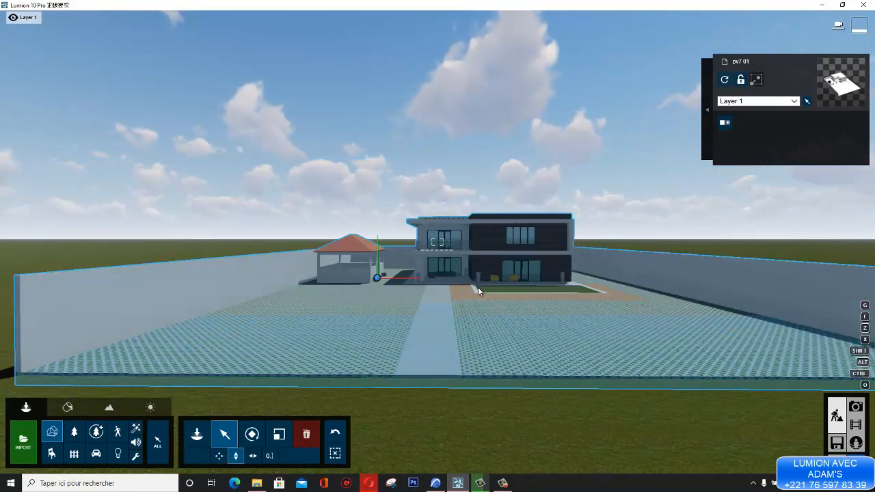
{"action": "scroll", "coordinate": [478, 287], "scroll_direction": "up", "scroll_amount": 5}
{"action": "scroll", "coordinate": [478, 287], "scroll_direction": "up", "scroll_amount": 3}
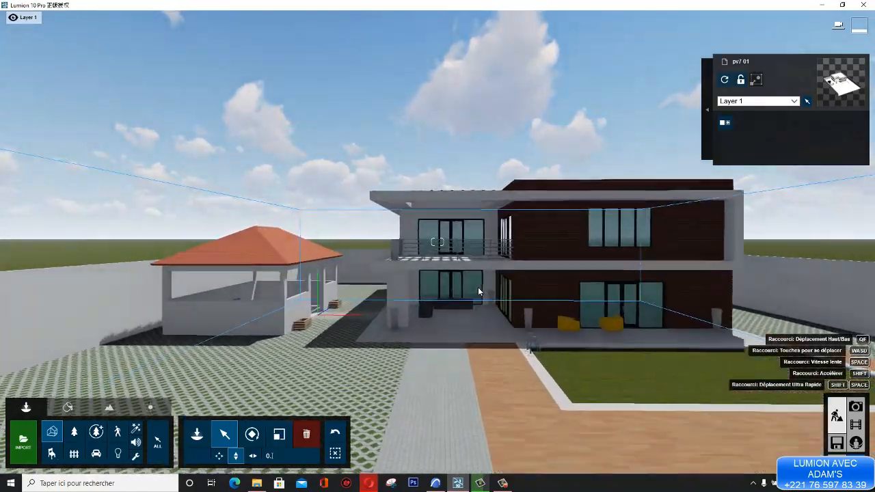
{"action": "left_click", "coordinate": [477, 287]}
{"action": "scroll", "coordinate": [478, 288], "scroll_direction": "down", "scroll_amount": 5}
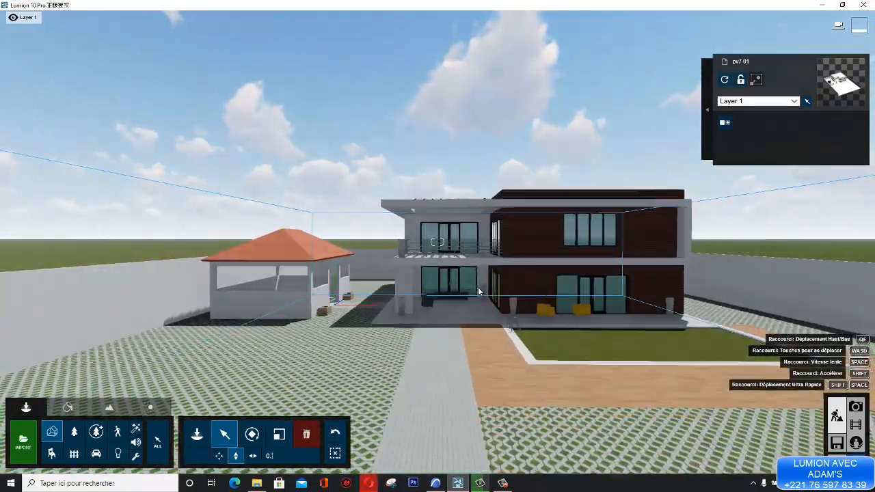
{"action": "scroll", "coordinate": [478, 287], "scroll_direction": "up", "scroll_amount": 5}
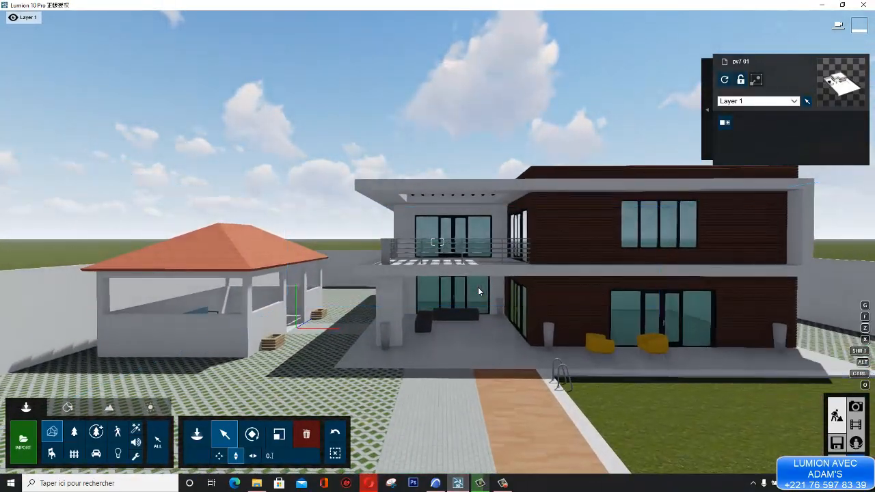
{"action": "left_click", "coordinate": [478, 287]}
{"action": "scroll", "coordinate": [476, 289], "scroll_direction": "down", "scroll_amount": 5}
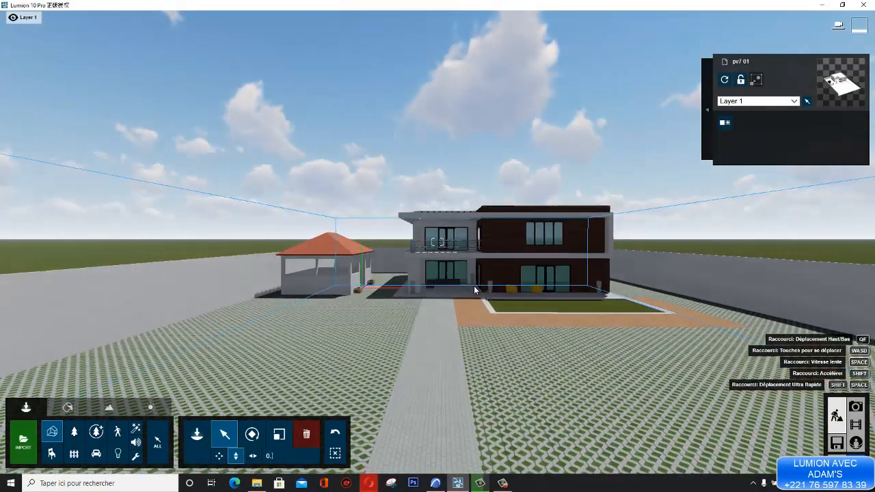
- Inspect the house's roof, pergola and pool area from an elevated viewpoint, returning to a lower camera height
{"action": "scroll", "coordinate": [531, 365], "scroll_direction": "up", "scroll_amount": 4}
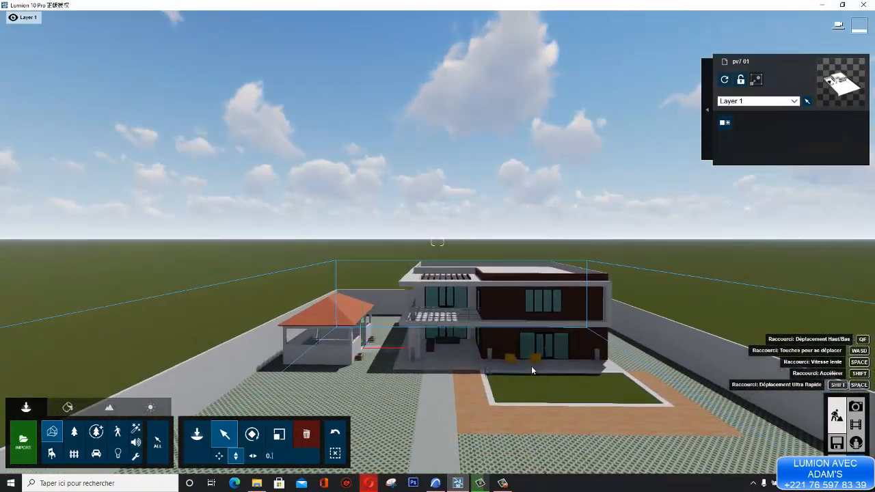
{"action": "left_click", "coordinate": [531, 366]}
{"action": "scroll", "coordinate": [532, 365], "scroll_direction": "up", "scroll_amount": 4}
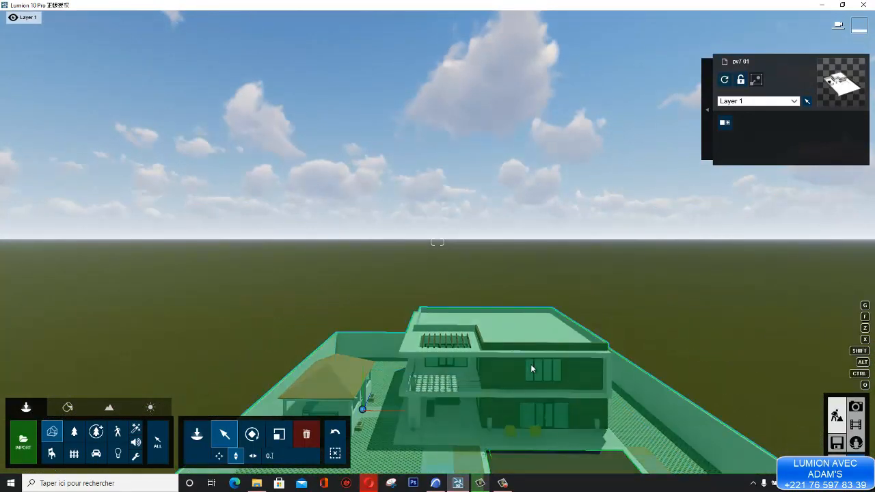
{"action": "scroll", "coordinate": [531, 366], "scroll_direction": "up", "scroll_amount": 4}
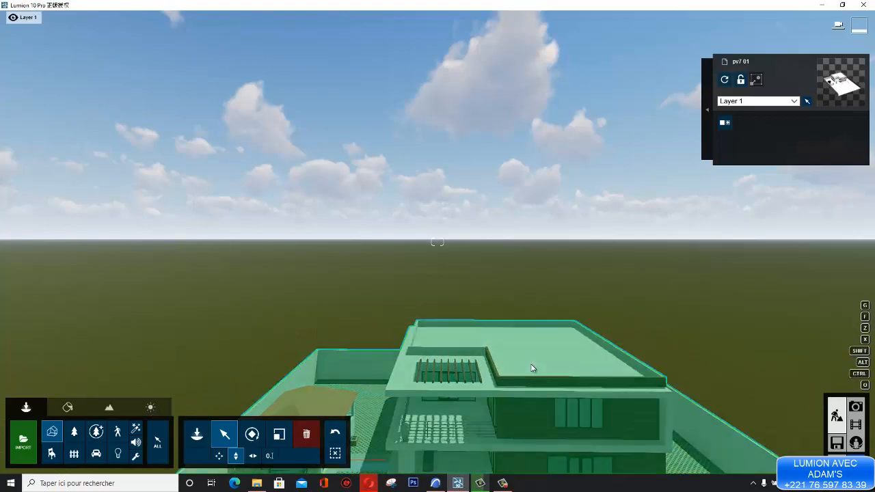
{"action": "scroll", "coordinate": [531, 368], "scroll_direction": "down", "scroll_amount": 5}
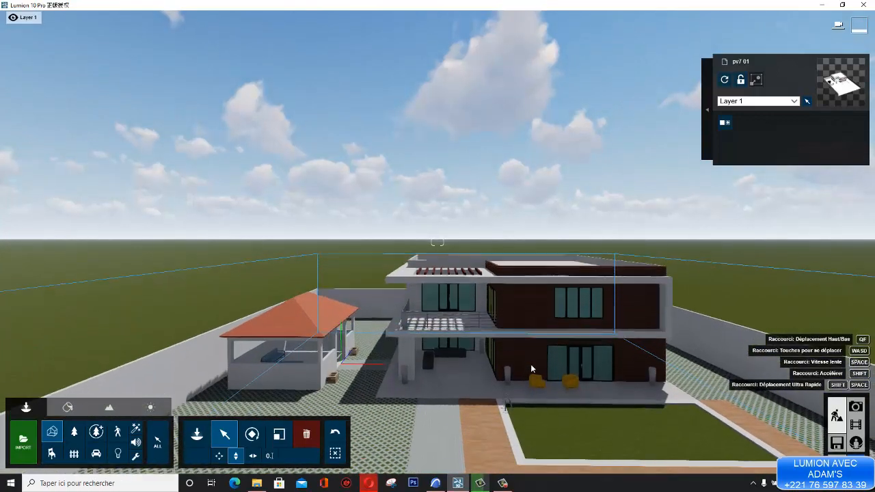
{"action": "key", "text": "q"}
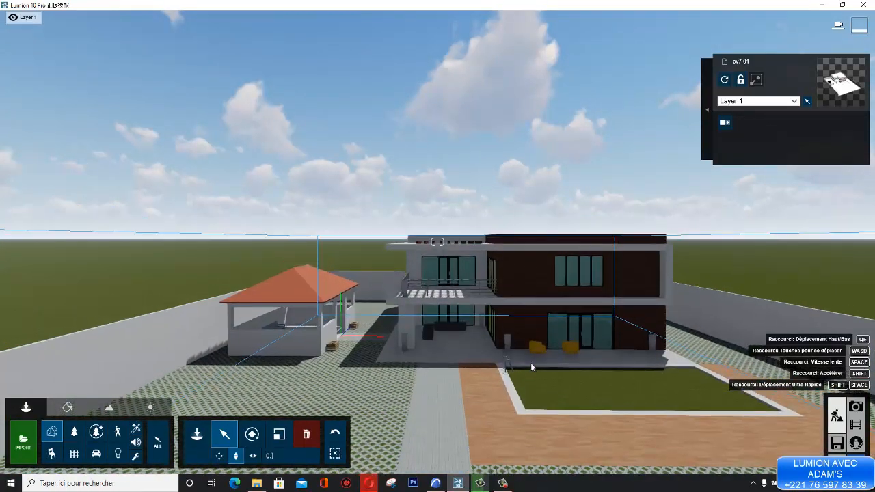
- Examine the house's roof, pergola and balcony from an elevated viewpoint and the facade from lower down, with the model's rotate tool active
{"action": "scroll", "coordinate": [531, 362], "scroll_direction": "up", "scroll_amount": 5}
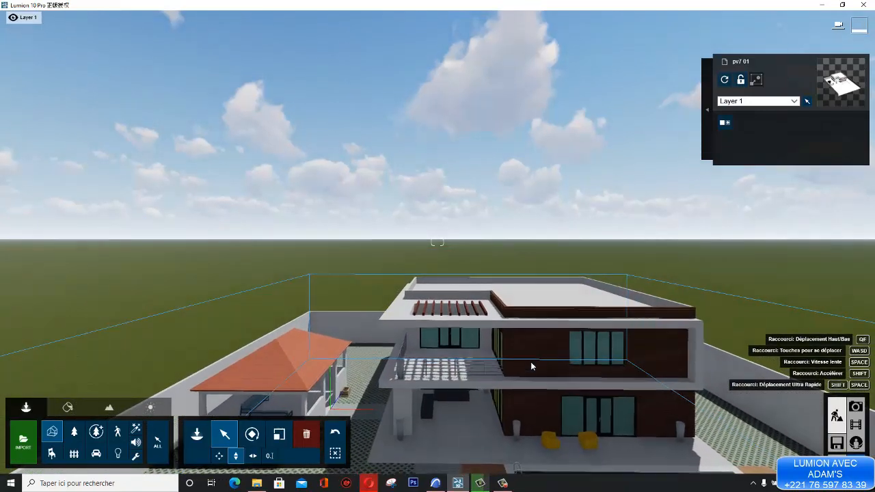
{"action": "scroll", "coordinate": [531, 362], "scroll_direction": "up", "scroll_amount": 5}
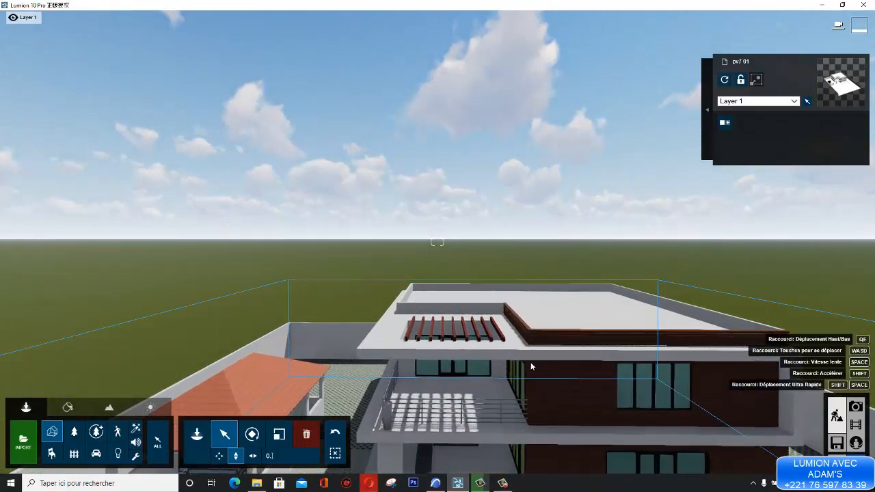
{"action": "key", "text": "e"}
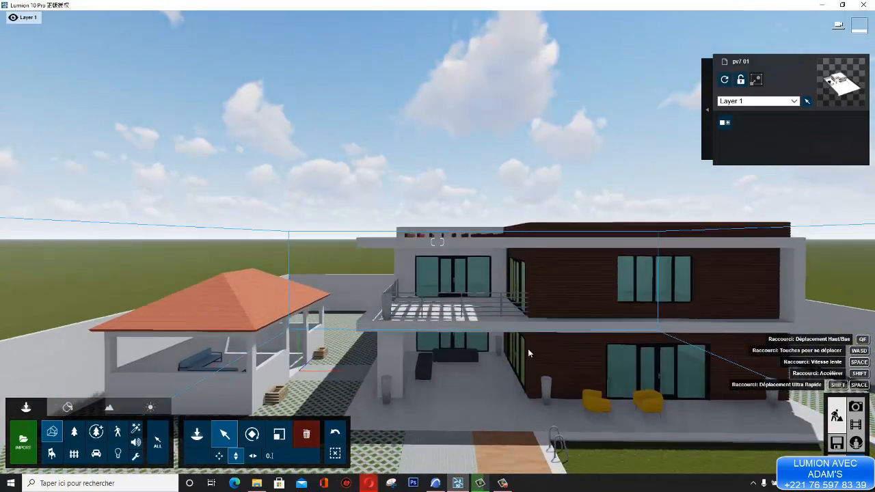
{"action": "key", "text": "r"}
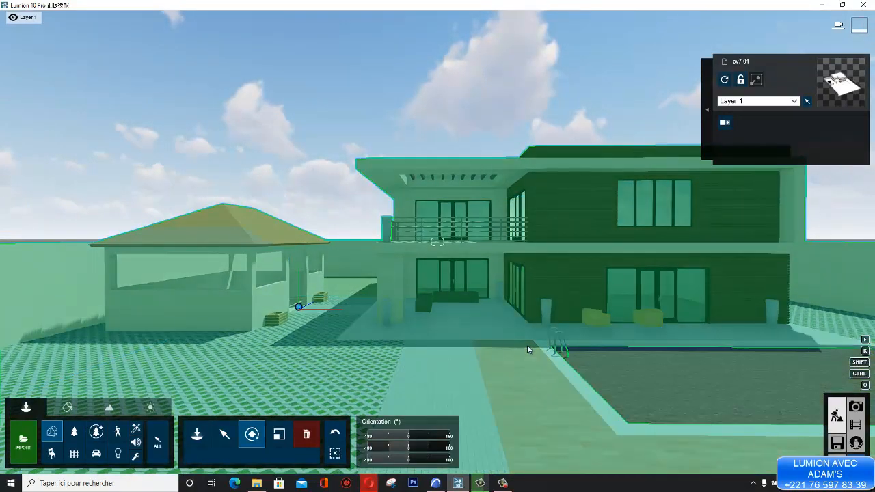
- Examine the whole front of the house from farther back, at both raised and near-ground camera heights
{"action": "key", "text": "s"}
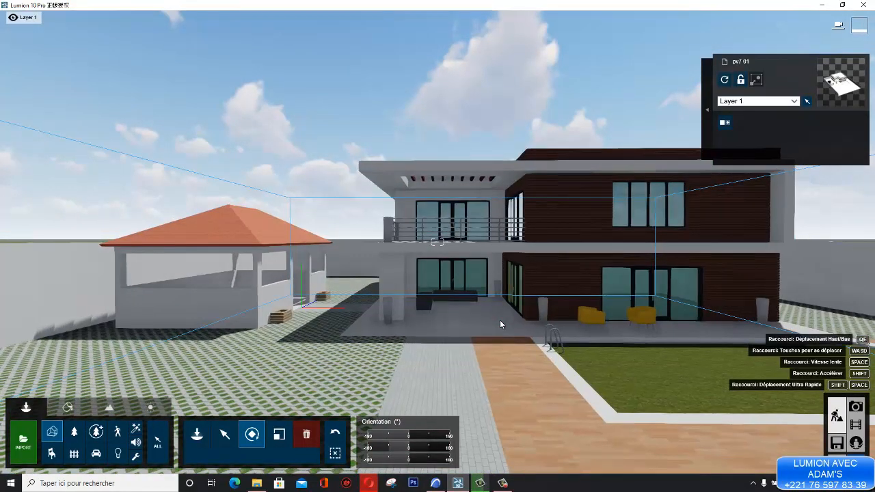
{"action": "key", "text": "s"}
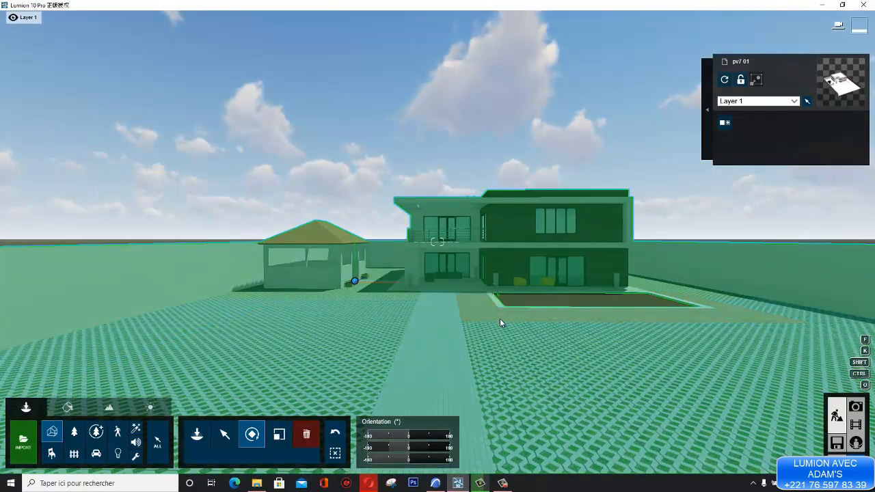
{"action": "key", "text": "q"}
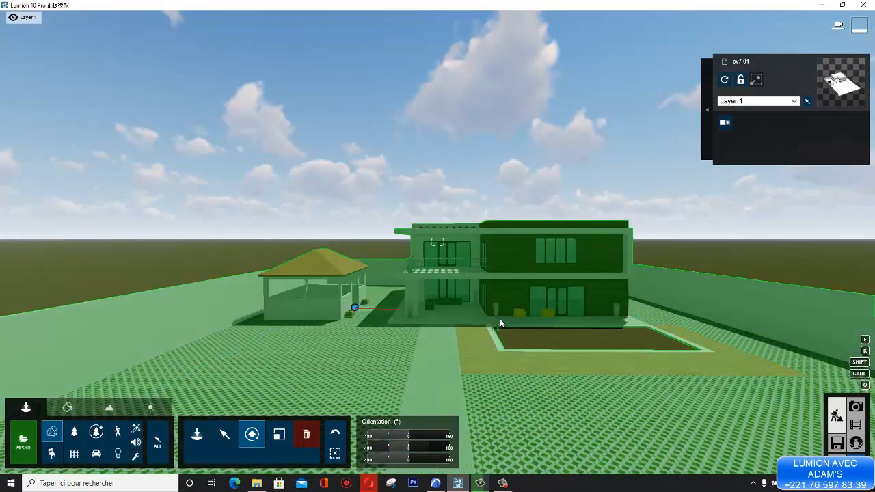
{"action": "key", "text": "w"}
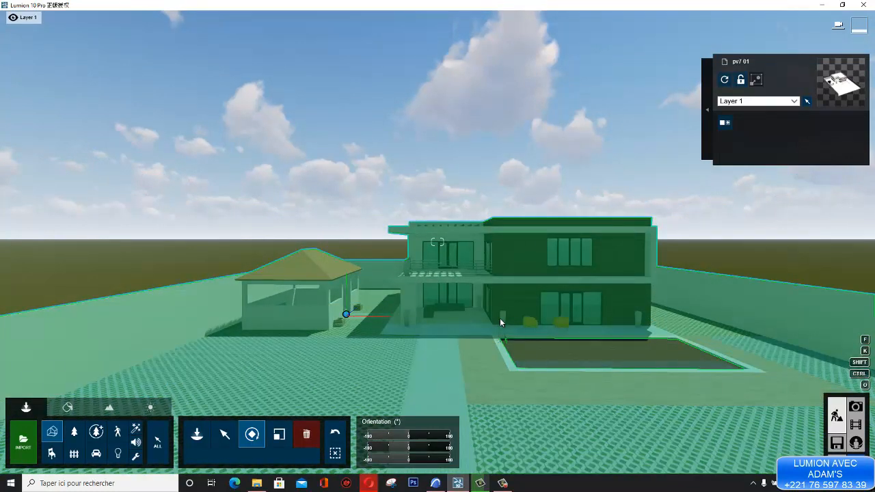
{"action": "key", "text": "e"}
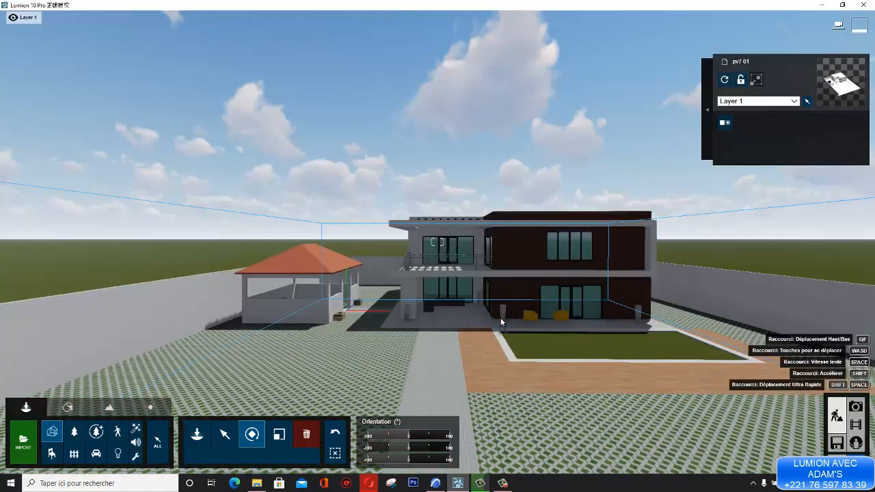
{"action": "key", "text": "s"}
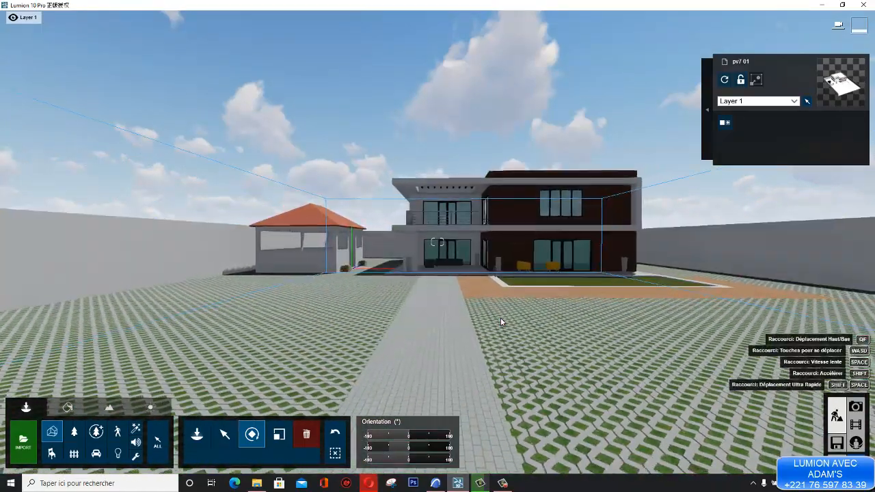
- Inspect the plot's front edge and side boundary wall by viewing the property from one side to the other
{"action": "key", "text": "a"}
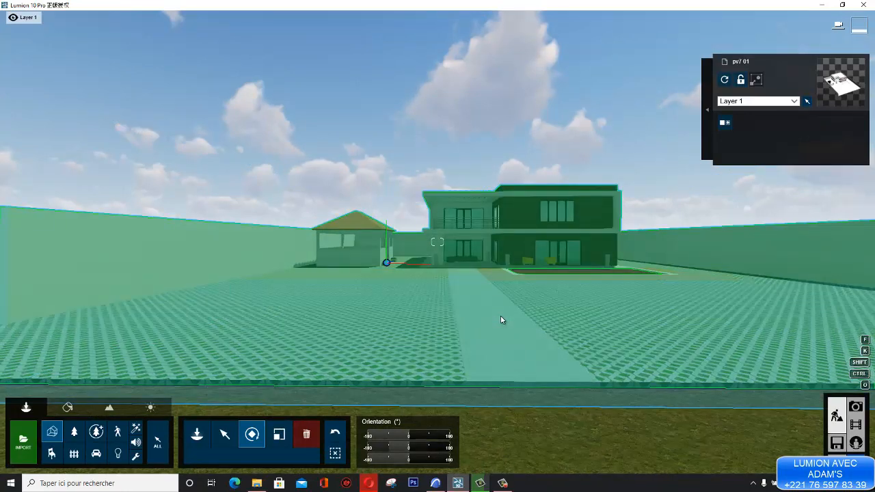
{"action": "key", "text": "a"}
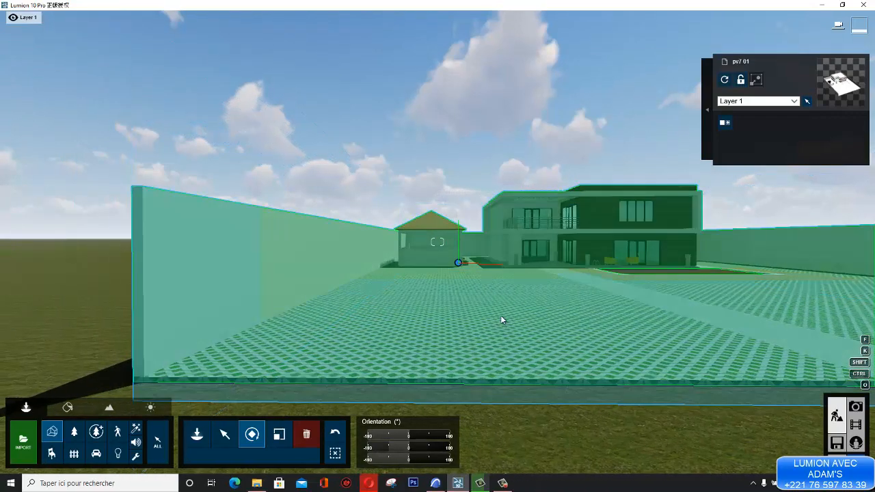
{"action": "key", "text": "d"}
{"action": "key", "text": "d"}
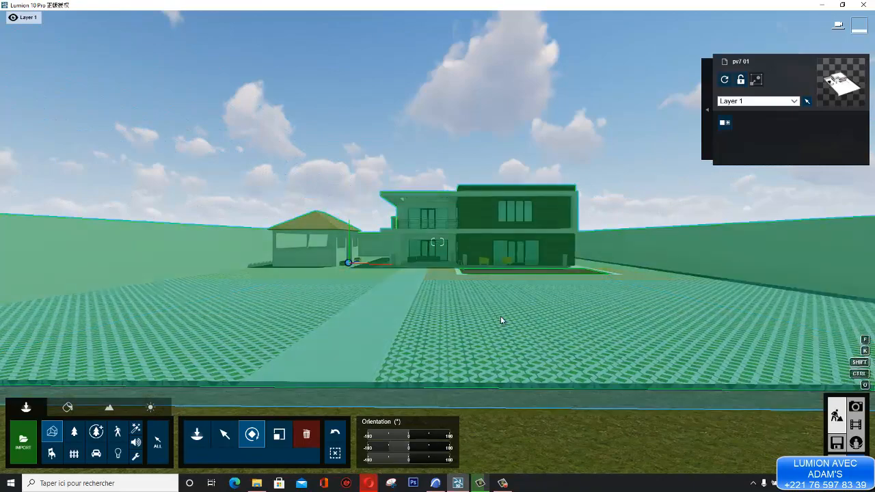
- Inspect the paved forecourt and central path from slightly different distances and from both sides of the path
{"action": "key", "text": "w"}
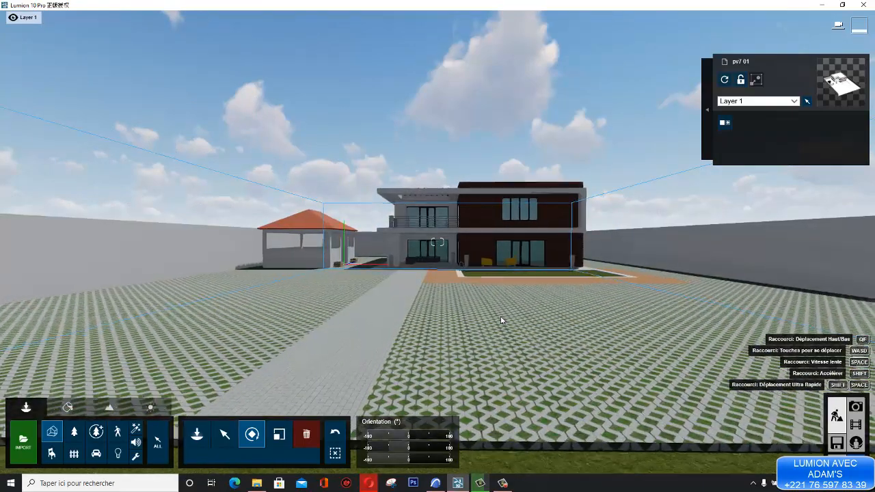
{"action": "key", "text": "s"}
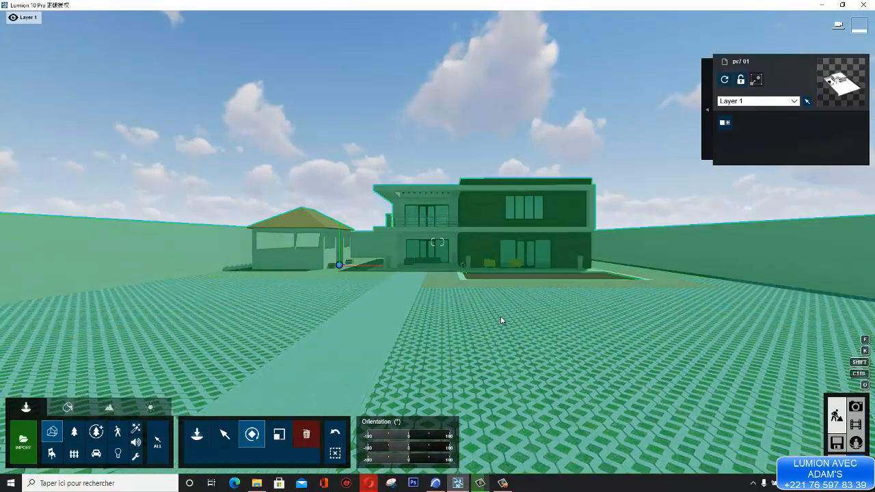
{"action": "key", "text": "w"}
{"action": "scroll", "coordinate": [501, 316], "scroll_direction": "down", "scroll_amount": 3}
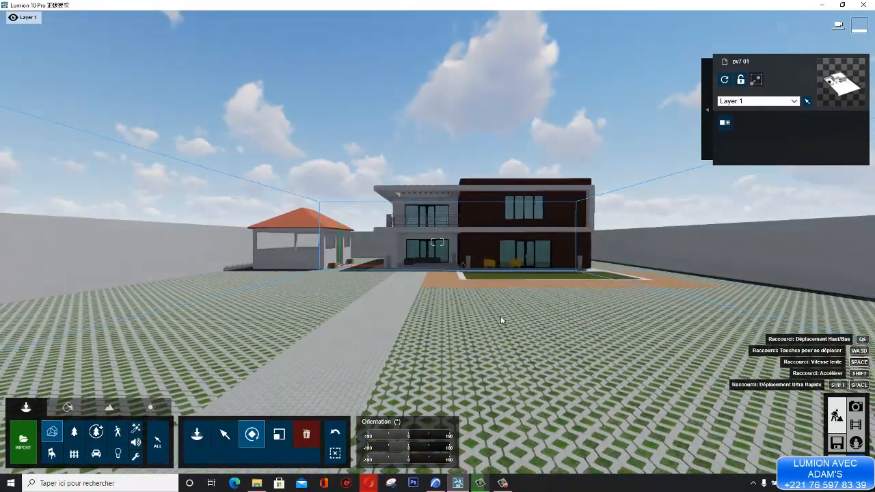
{"action": "key", "text": "a"}
{"action": "key", "text": "a"}
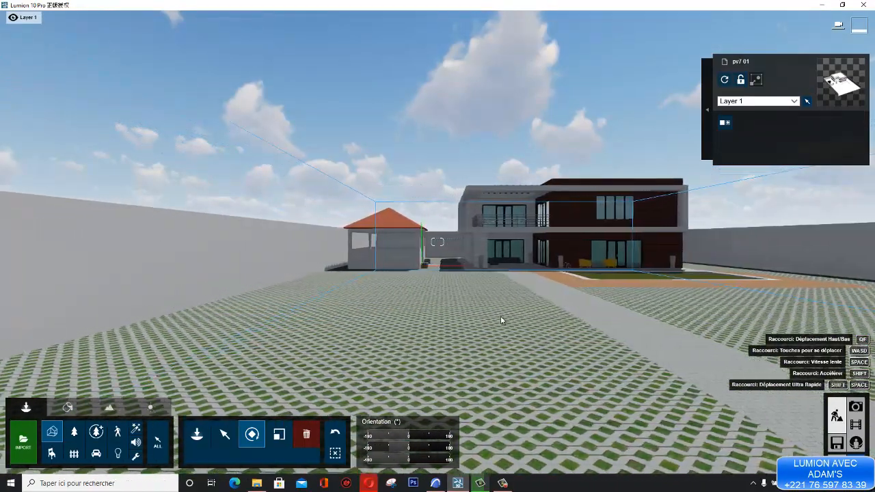
{"action": "key", "text": "a"}
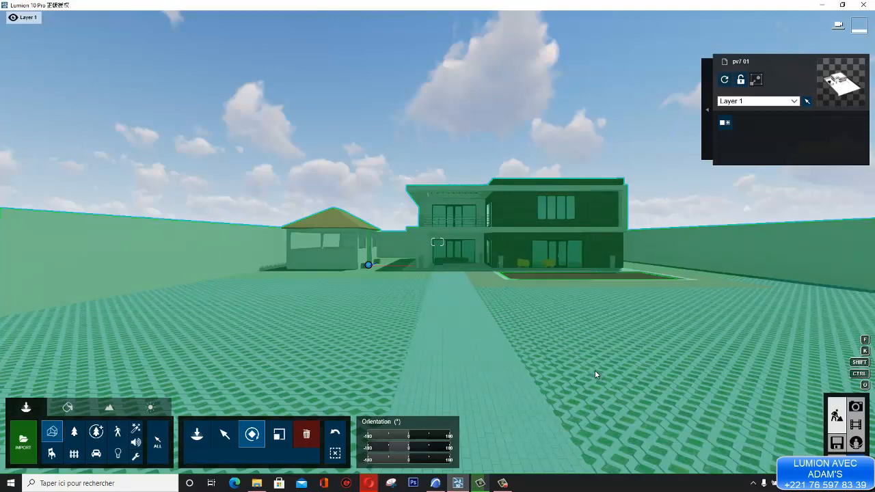
- Examine the property from a raised height, the terrace and pavilion from close up, and the whole forecourt from outside the plot
{"action": "key", "text": "q"}
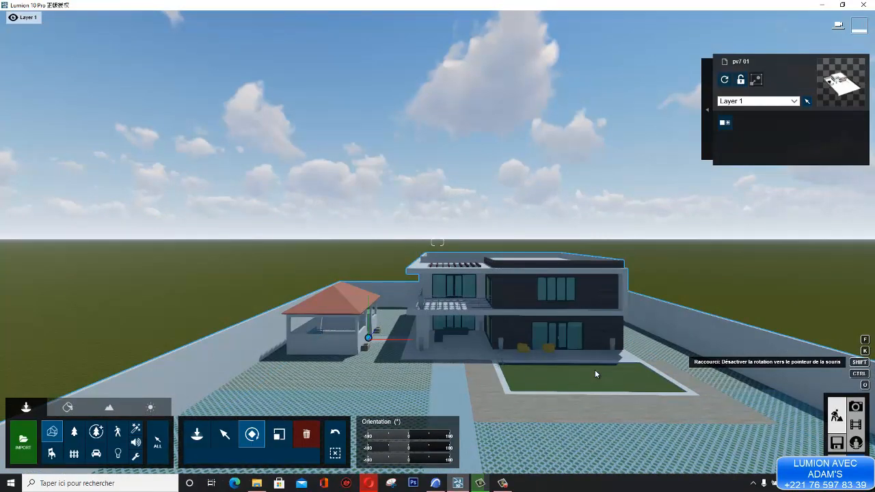
{"action": "key", "text": "e"}
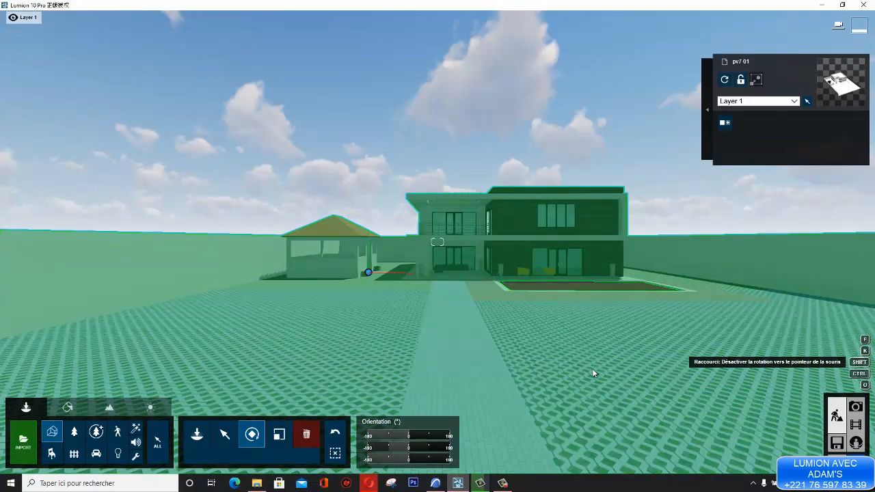
{"action": "key", "text": "w"}
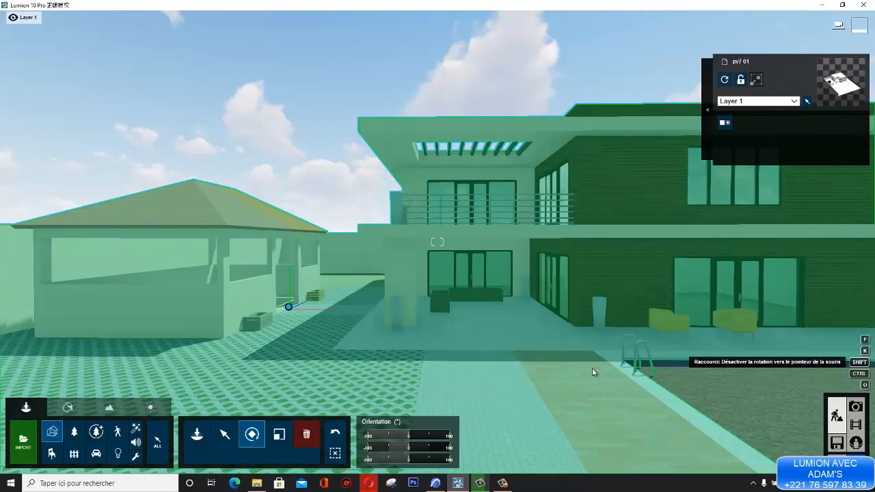
{"action": "key", "text": "s"}
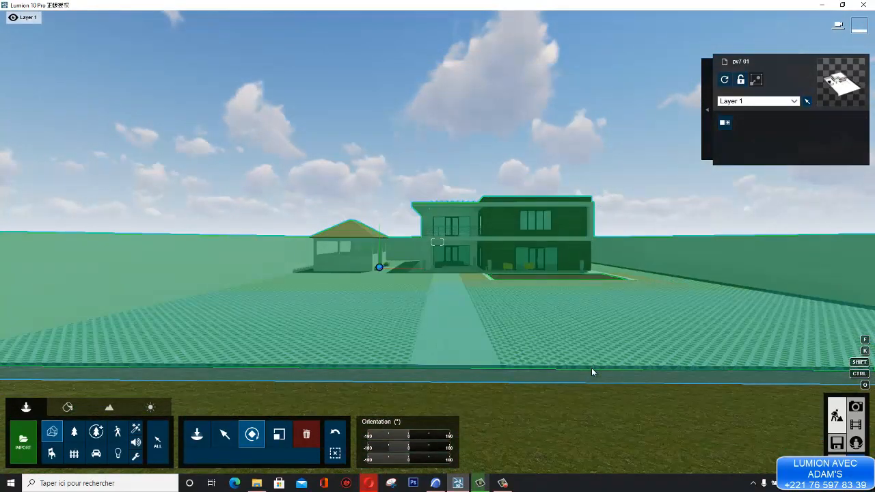
- View the entire walled property from far out on the grass terrain, returning to the paved forecourt
{"action": "key", "text": "s"}
{"action": "key", "text": "s"}
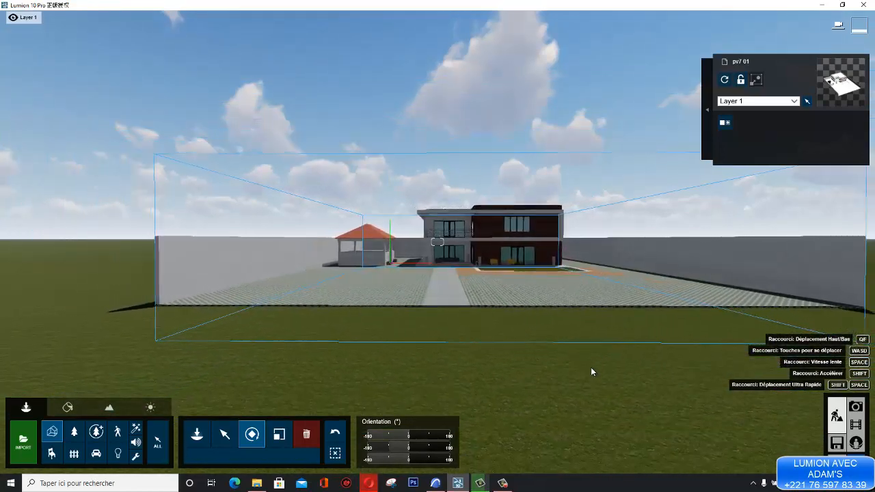
{"action": "key", "text": "s"}
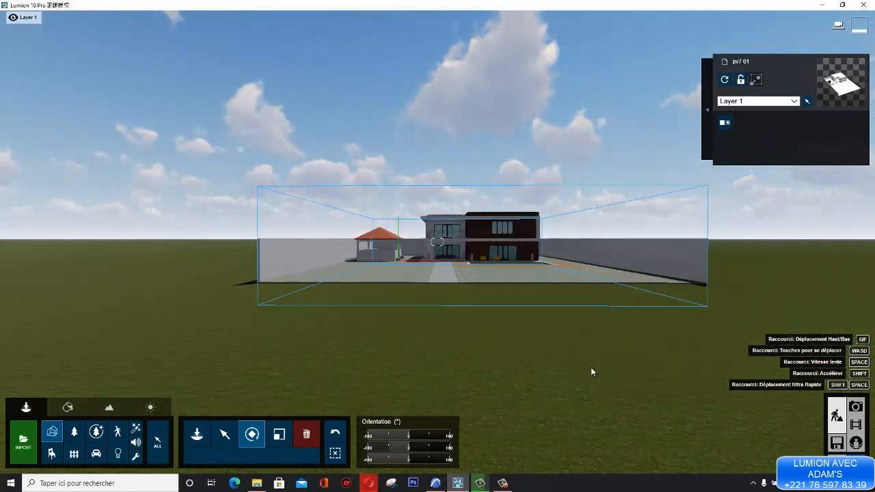
{"action": "key", "text": "s"}
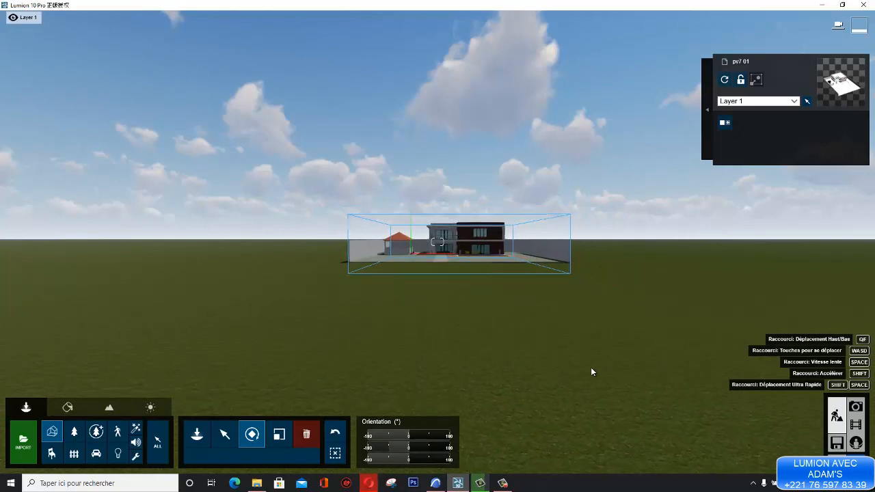
{"action": "key", "text": "w"}
{"action": "key", "text": "w"}
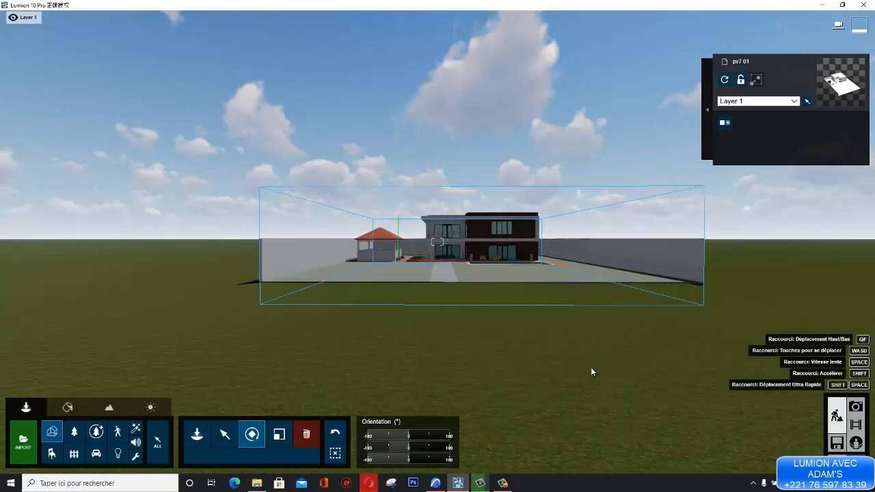
{"action": "key", "text": "w"}
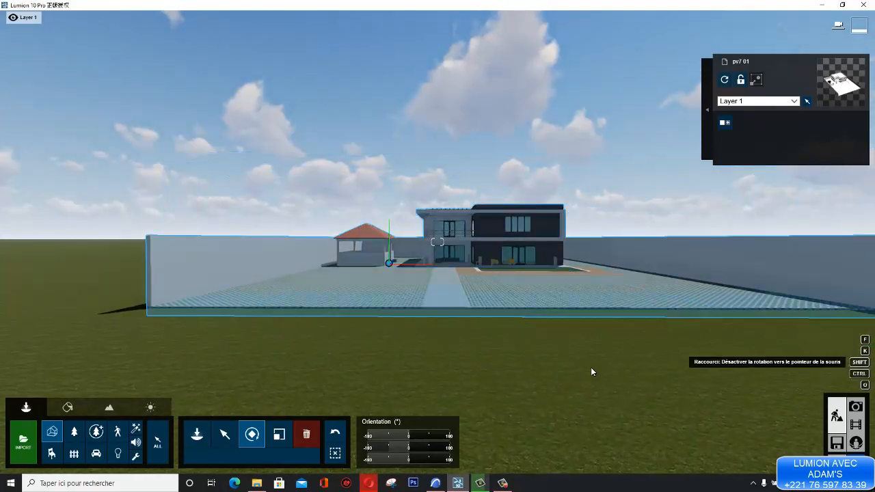
{"action": "key", "text": "w"}
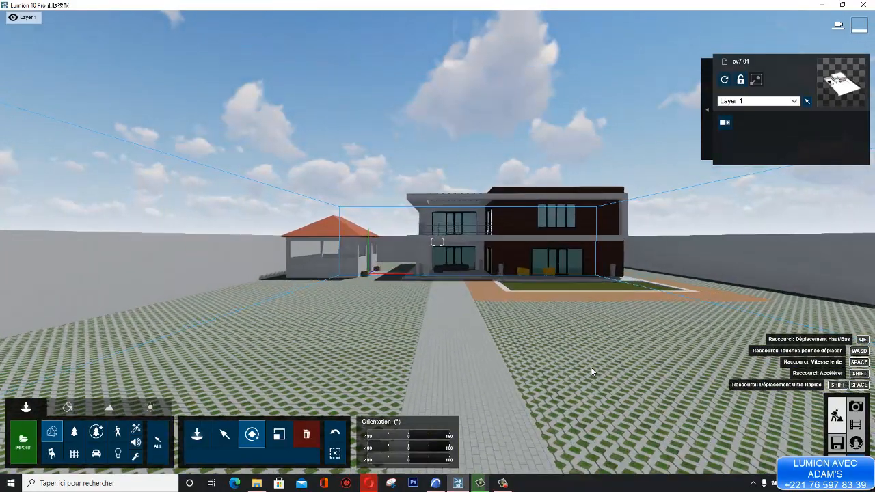
- Inspect the house, pavilion and pool area from several sideways positions and distances across the forecourt
{"action": "key", "text": "s"}
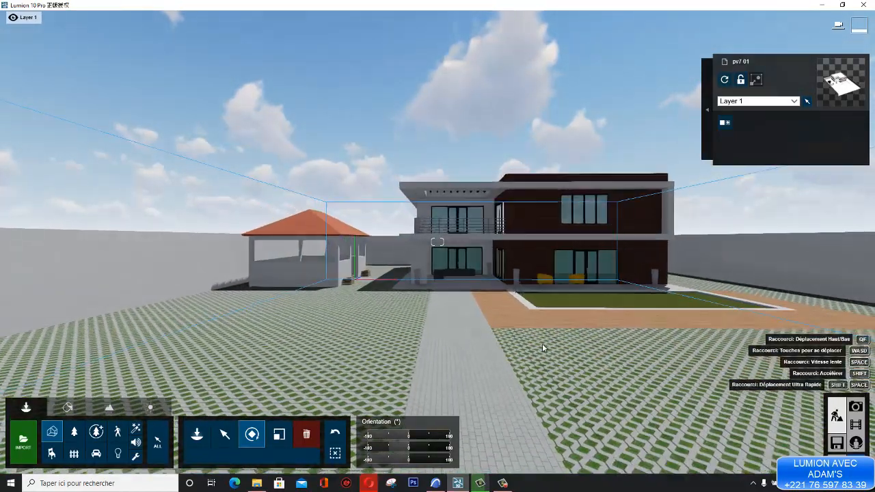
{"action": "right_click_drag", "start_coordinate": [542, 341], "coordinate": [543, 342]}
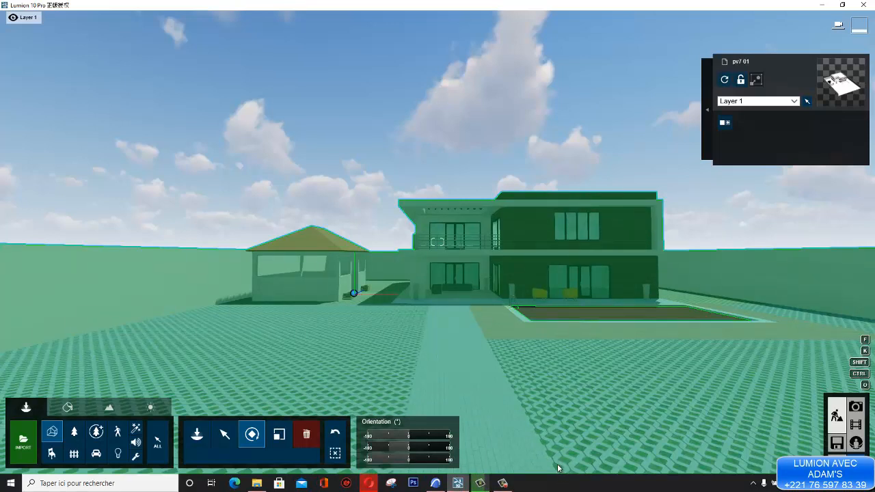
{"action": "key", "text": "d"}
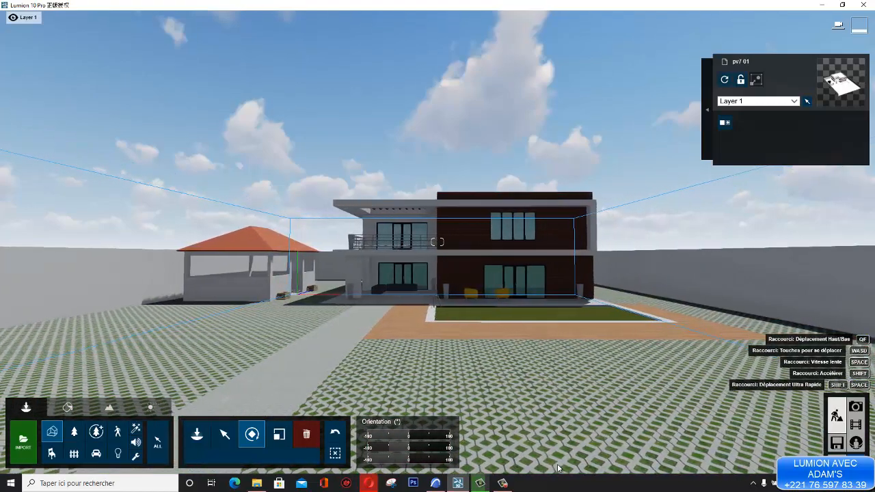
{"action": "key", "text": "a"}
{"action": "key", "text": "s"}
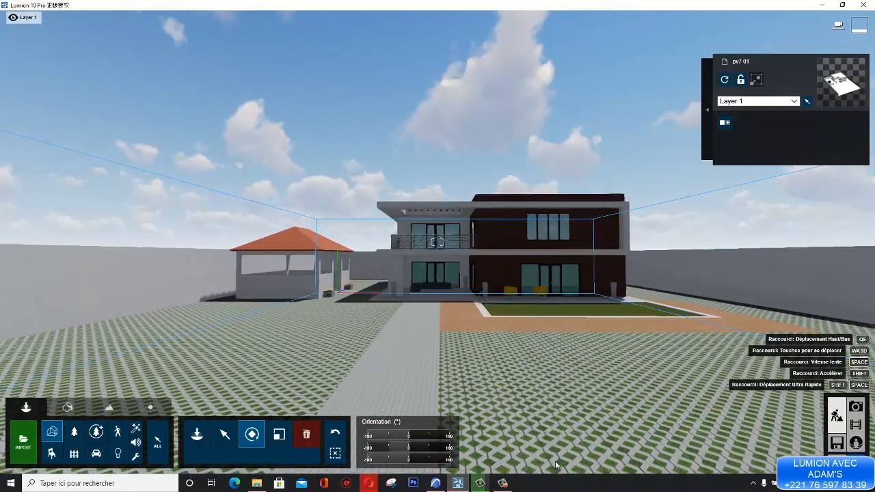
{"action": "key", "text": "w"}
{"action": "key", "text": "a"}
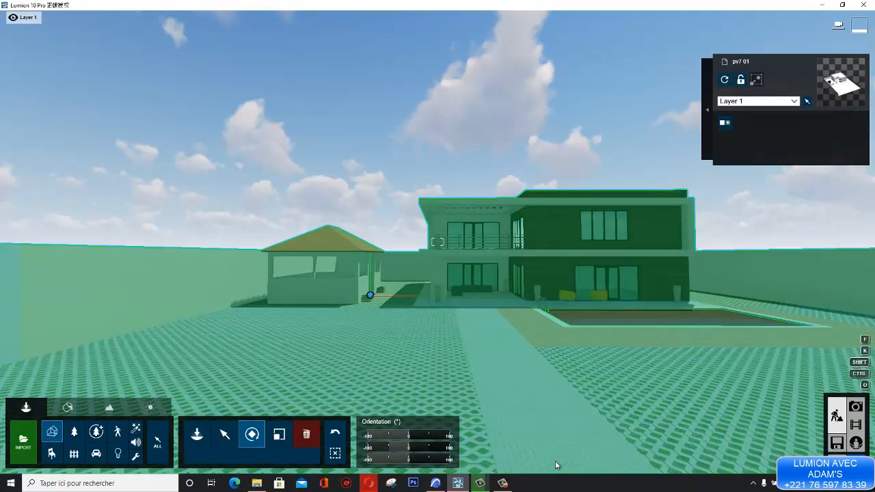
{"action": "key", "text": "w"}
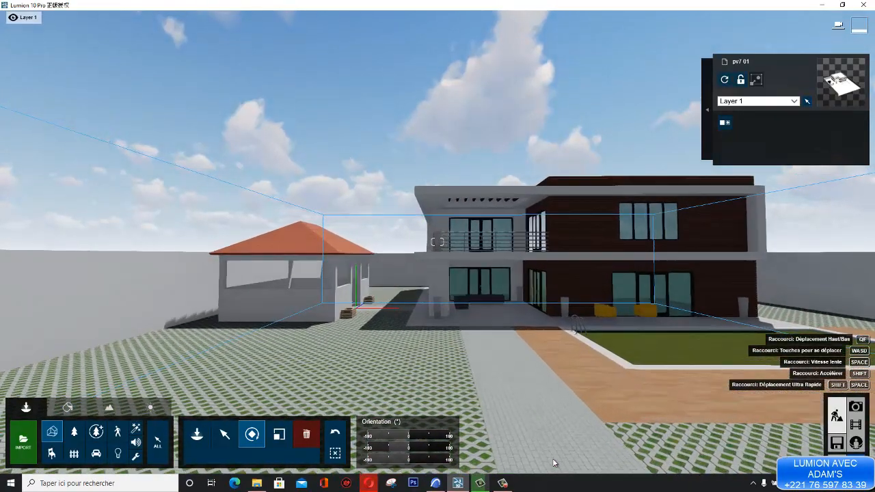
{"action": "key", "text": "s"}
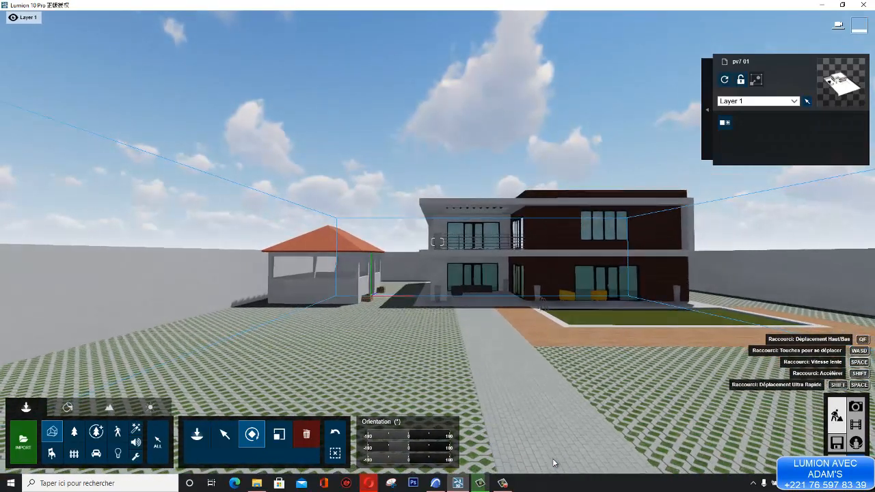
- Inspect the house and pool from a sideways position, from close up, and from farther back across the forecourt
{"action": "key", "text": "d"}
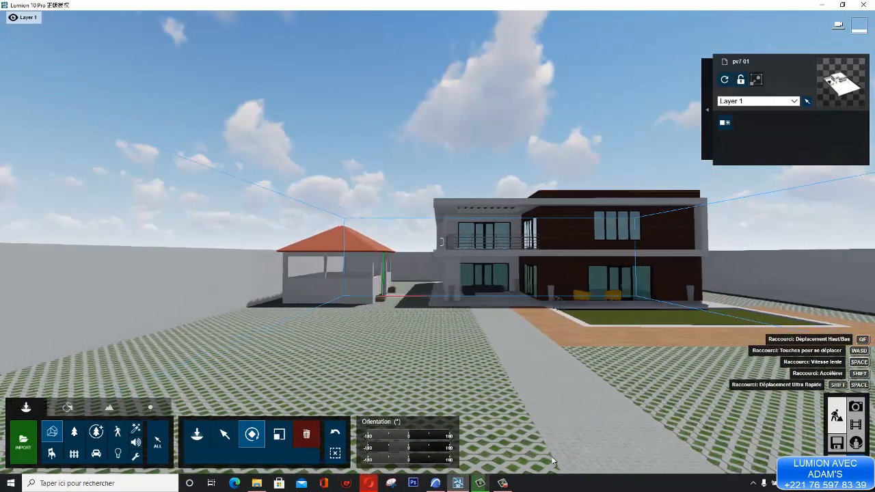
{"action": "key", "text": "w"}
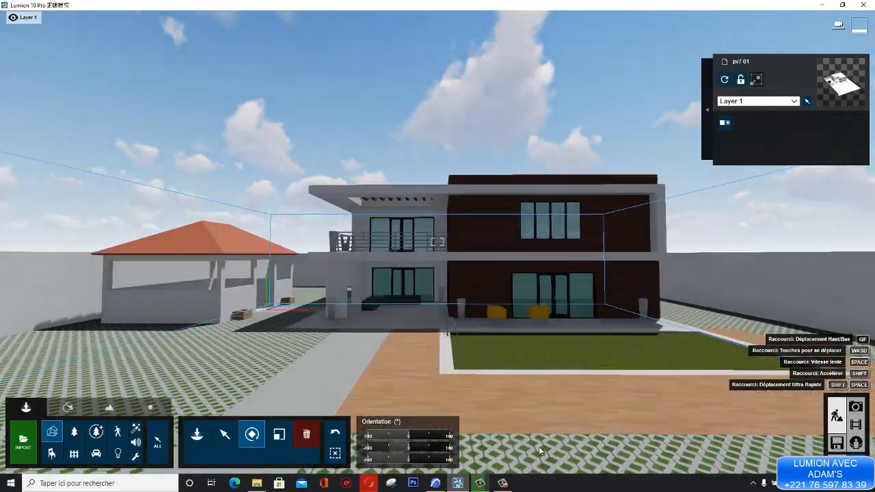
{"action": "key", "text": "s"}
{"action": "key", "text": "w"}
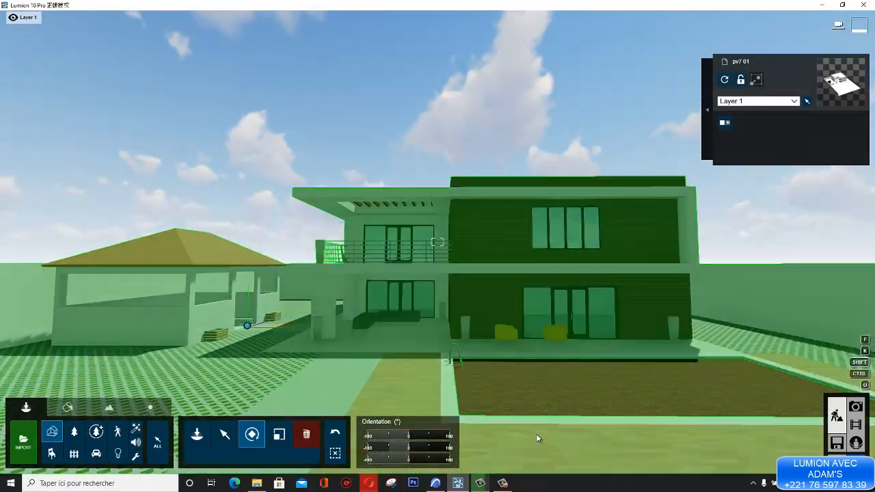
{"action": "left_click", "coordinate": [520, 363]}
{"action": "key", "text": "s"}
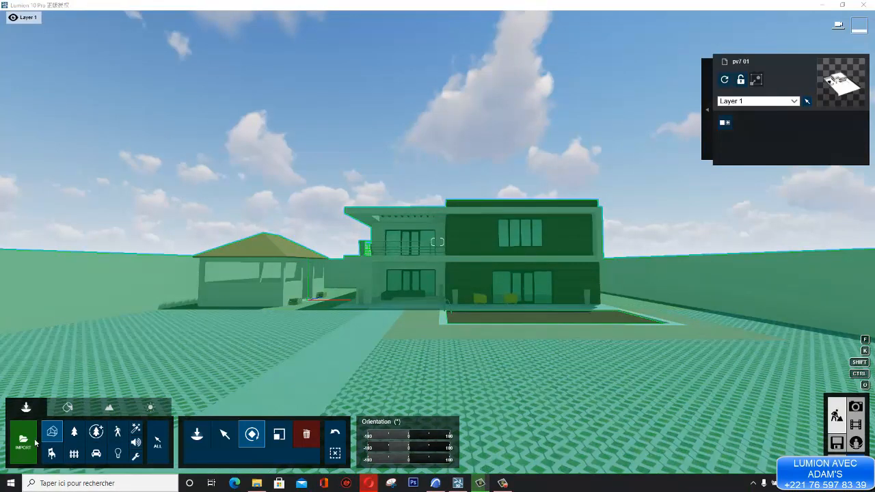
- Search Windows for "CLAVIER", open the Clavier visuel on-screen keyboard, and place it clear of the house view
{"action": "type", "text": "CLAV"}
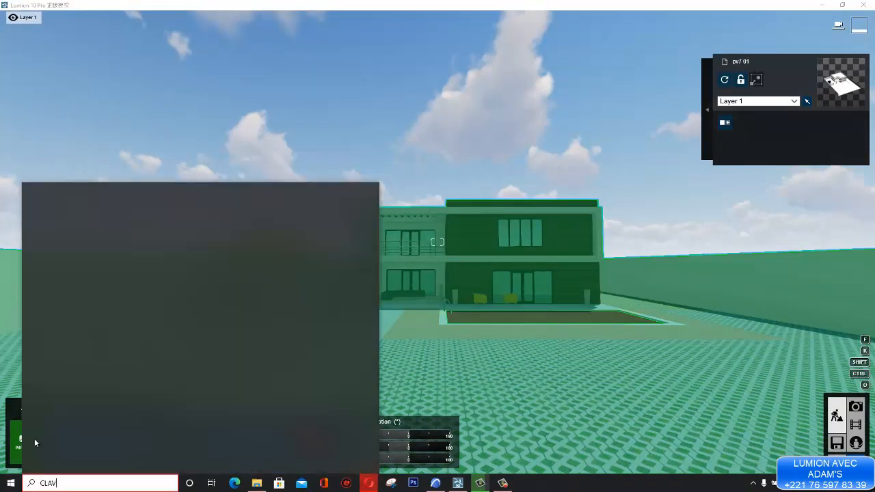
{"action": "type", "text": "IER"}
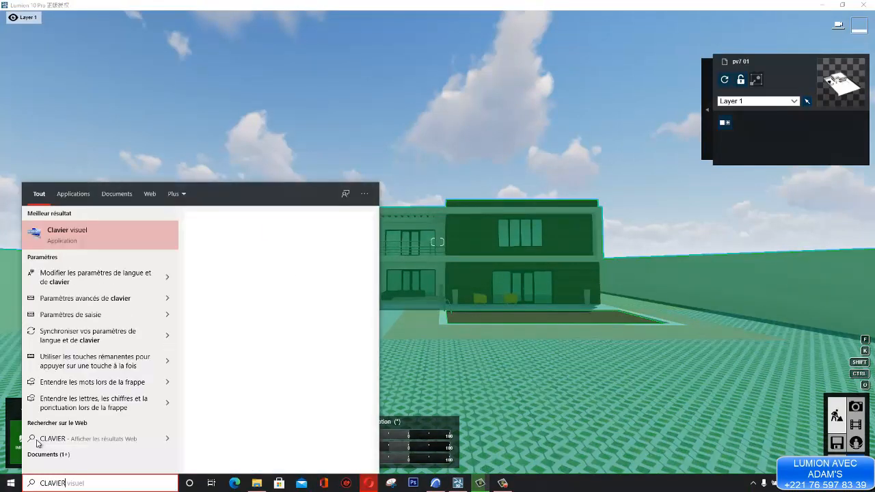
{"action": "left_click", "coordinate": [88, 235]}
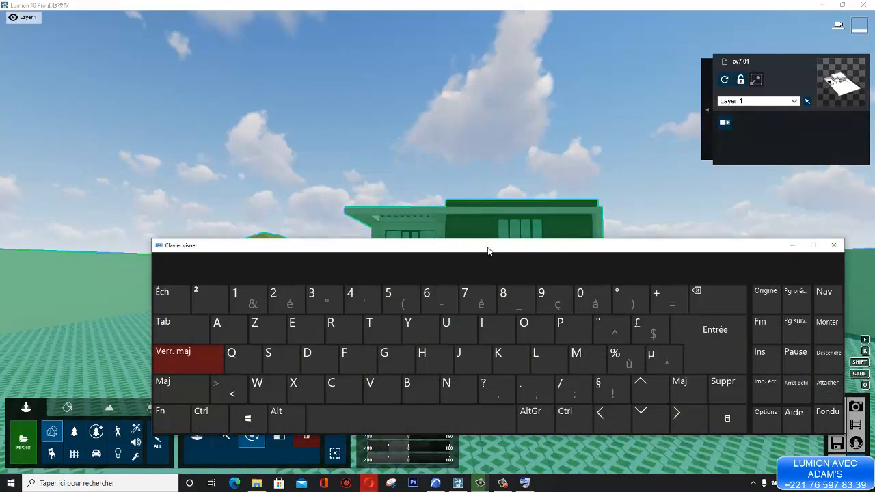
{"action": "left_click_drag", "start_coordinate": [488, 250], "coordinate": [415, 19]}
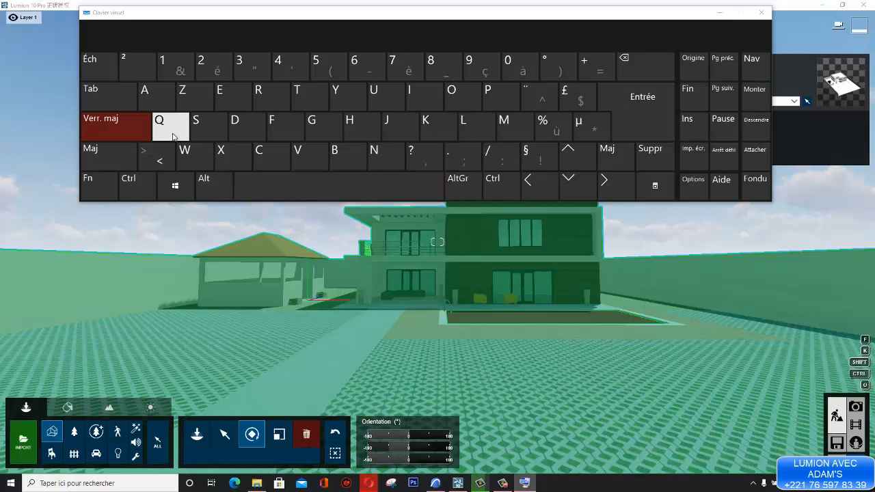
- Use the on-screen keyboard to raise the camera until the terrain beyond the perimeter walls can be viewed
{"action": "left_click", "coordinate": [152, 102]}
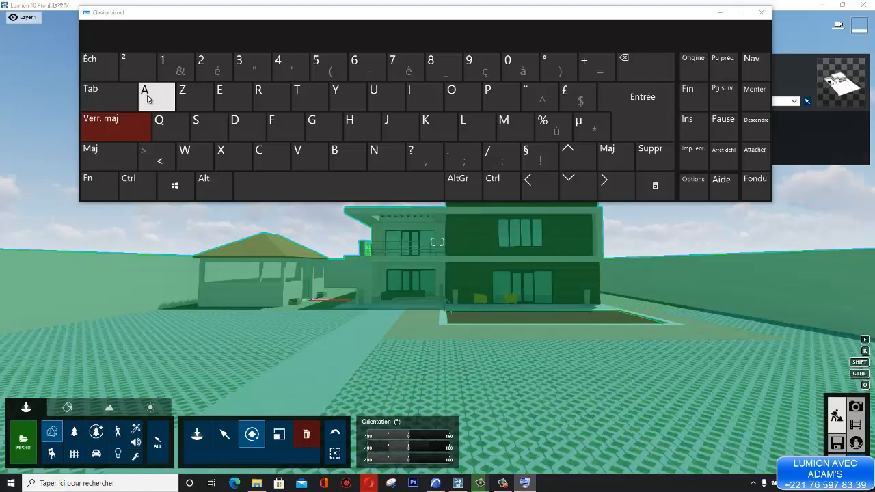
{"action": "left_click", "coordinate": [316, 272]}
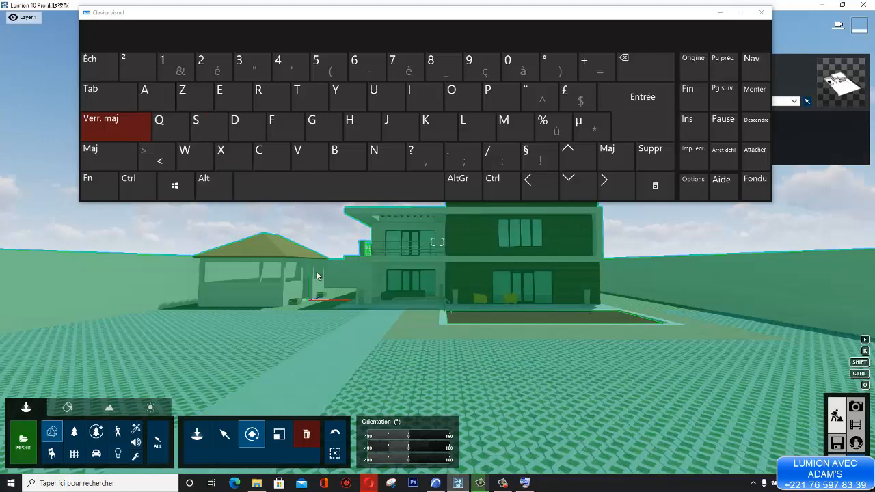
{"action": "key", "text": "a"}
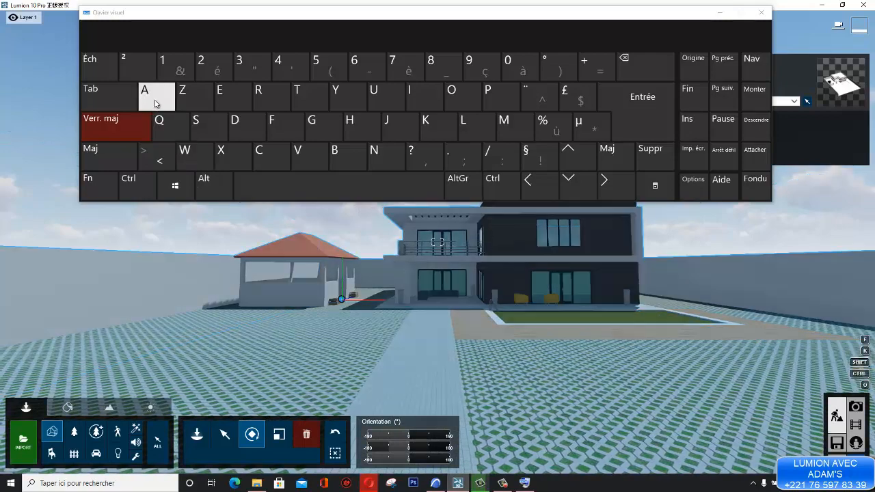
{"action": "left_click", "coordinate": [156, 103]}
{"action": "left_click", "coordinate": [156, 102]}
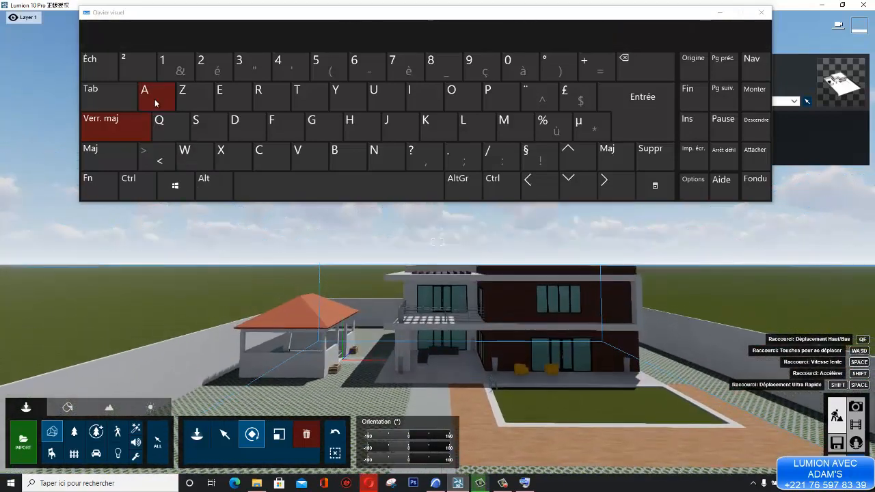
- Move the camera forward over the house, back across the forecourt, and to both sides with the on-screen keyboard
{"action": "left_click", "coordinate": [190, 101]}
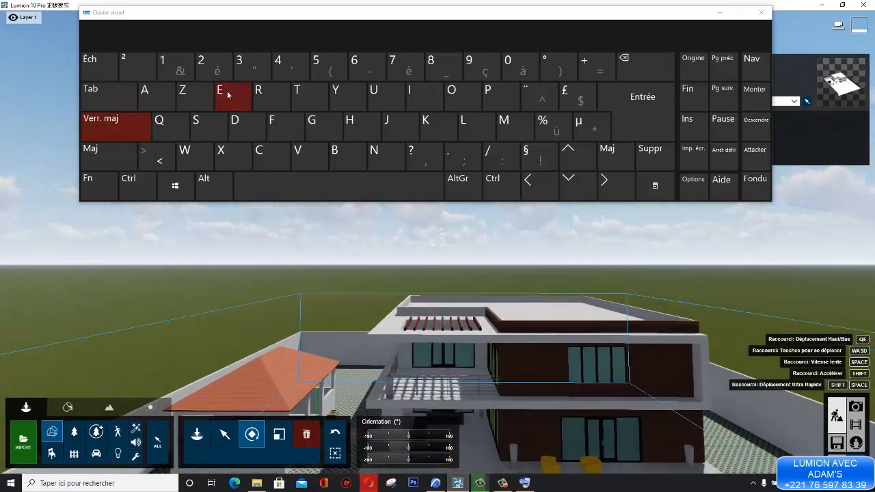
{"action": "left_click", "coordinate": [207, 126]}
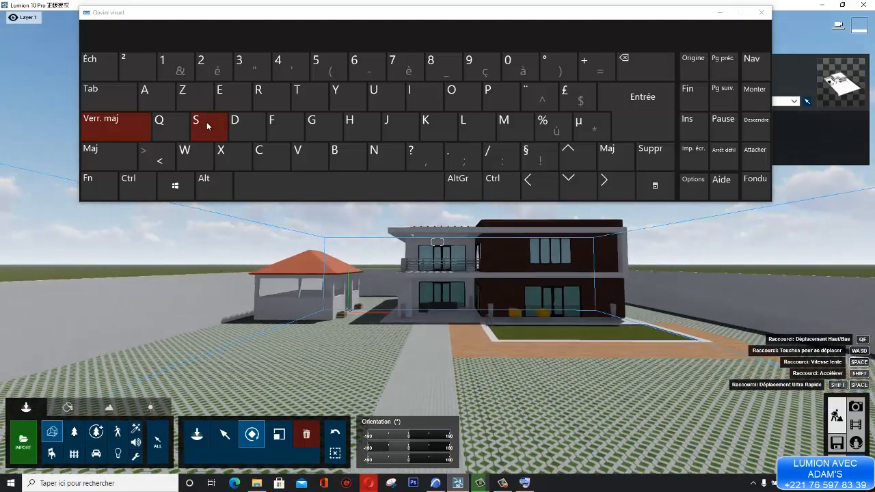
{"action": "left_click", "coordinate": [165, 127]}
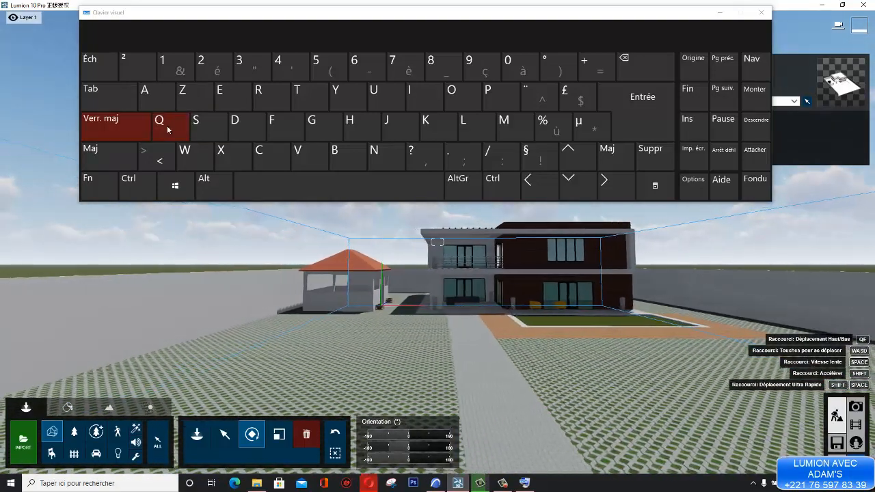
{"action": "left_click", "coordinate": [241, 130]}
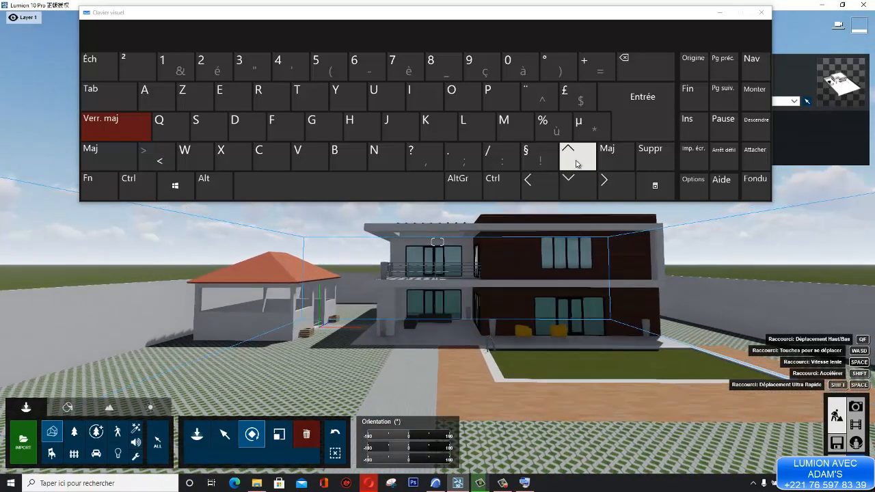
- View the house from both sides and the whole walled plot from outside, and close the on-screen keyboard
{"action": "left_click", "coordinate": [613, 185]}
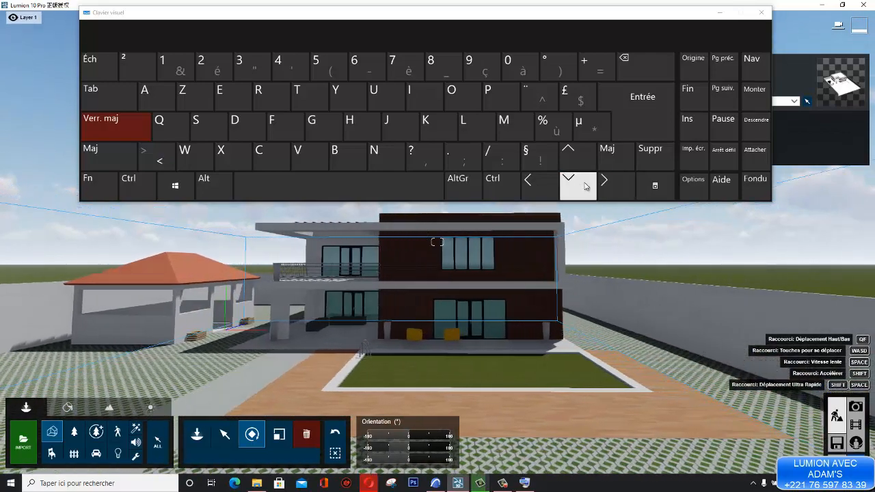
{"action": "left_click", "coordinate": [535, 184]}
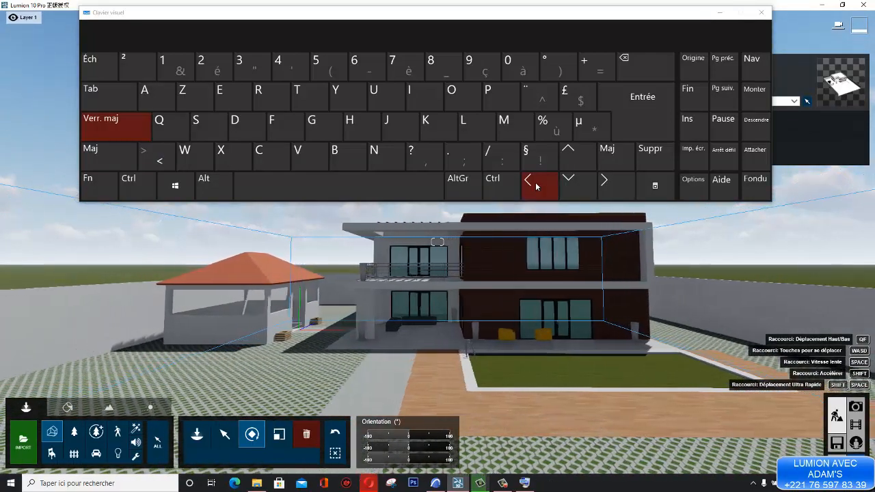
{"action": "left_click", "coordinate": [579, 184]}
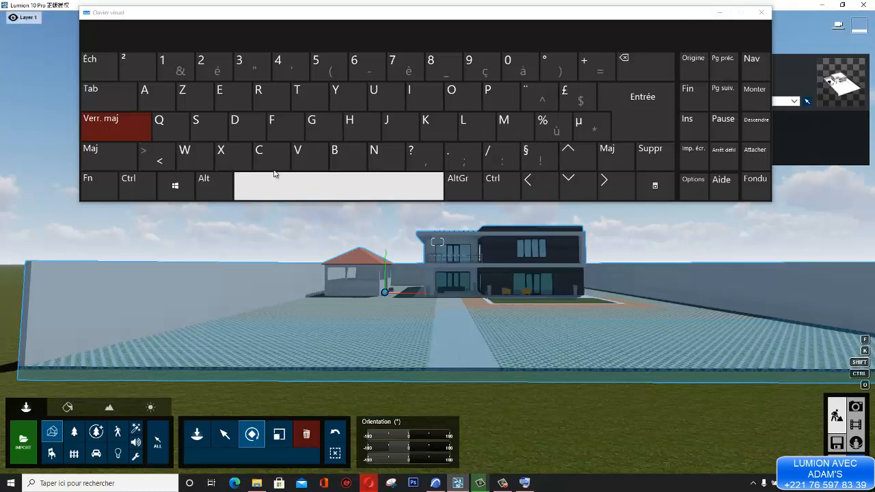
{"action": "left_click", "coordinate": [761, 12]}
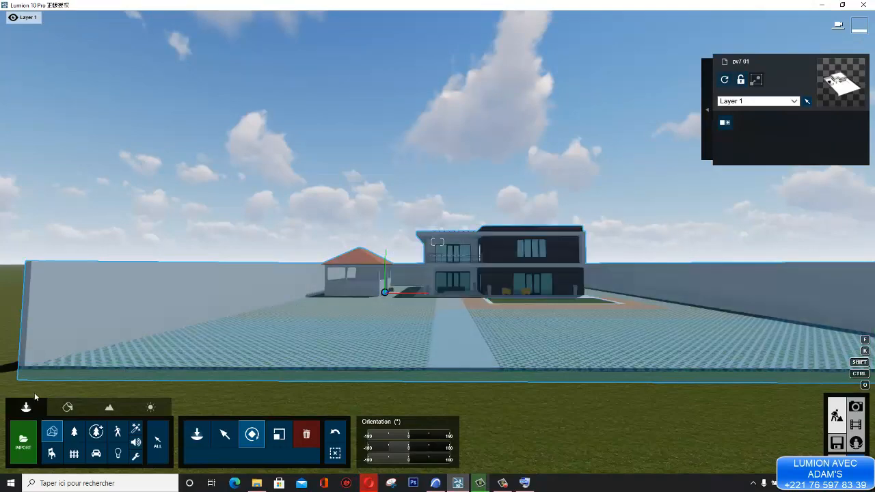
- Examine the house from the forecourt, from a raised height and close to the balcony and terrace, returning to the central path
{"action": "scroll", "coordinate": [498, 334], "scroll_direction": "up", "scroll_amount": 5}
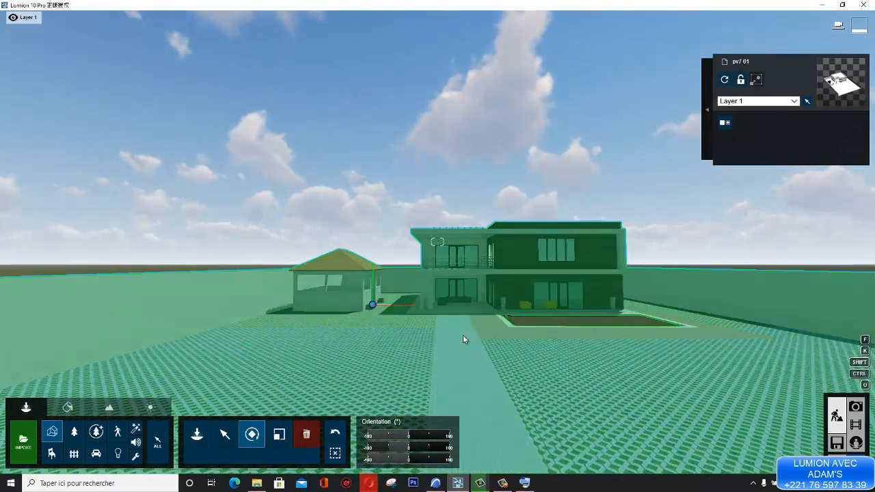
{"action": "scroll", "coordinate": [463, 335], "scroll_direction": "up", "scroll_amount": 2}
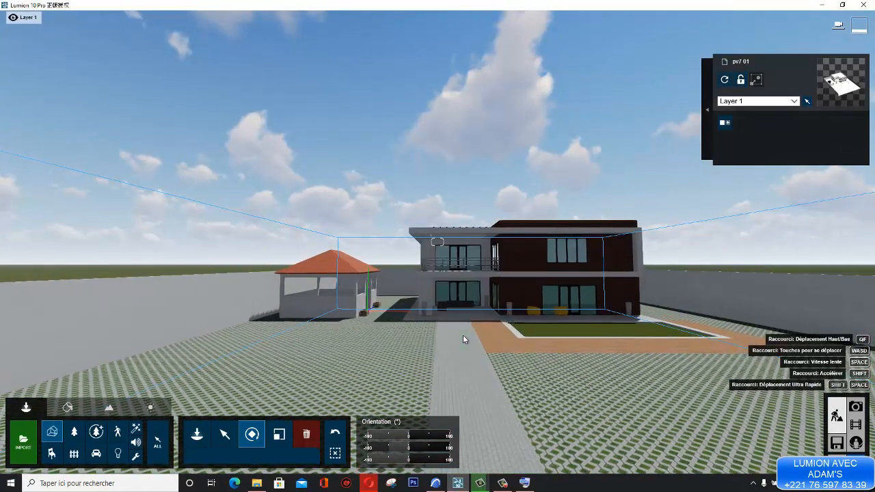
{"action": "key", "text": "e"}
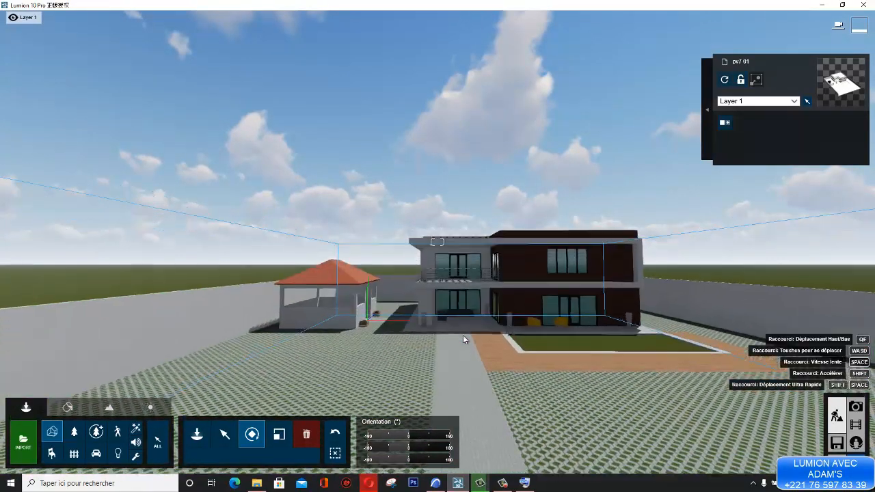
{"action": "scroll", "coordinate": [605, 312], "scroll_direction": "up", "scroll_amount": 3}
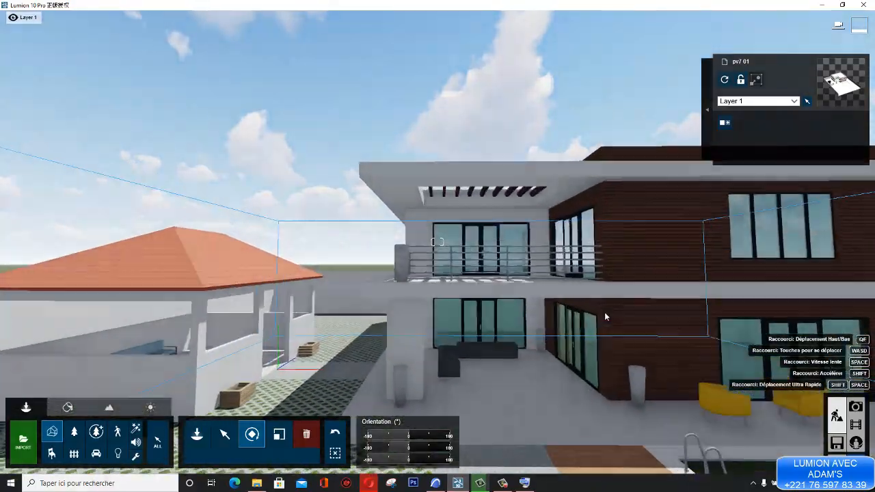
{"action": "scroll", "coordinate": [605, 312], "scroll_direction": "up", "scroll_amount": 3}
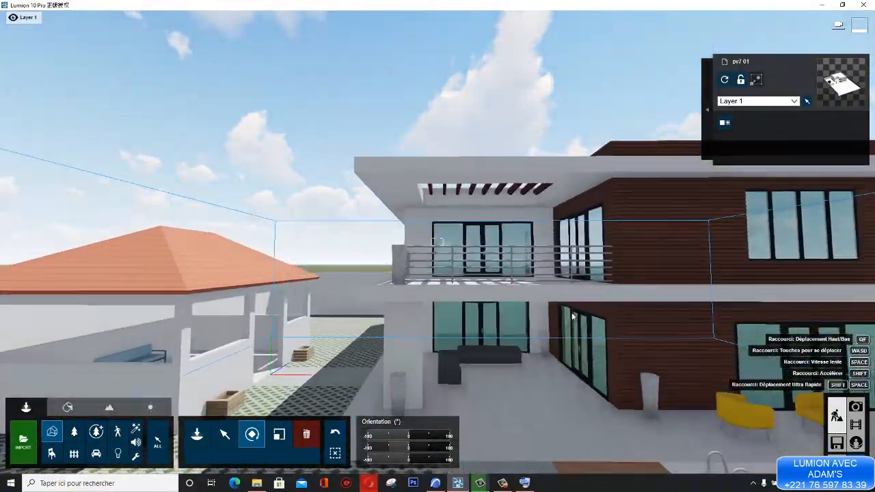
{"action": "scroll", "coordinate": [500, 311], "scroll_direction": "down", "scroll_amount": 5}
{"action": "scroll", "coordinate": [604, 322], "scroll_direction": "up", "scroll_amount": 3}
{"action": "scroll", "coordinate": [575, 322], "scroll_direction": "down", "scroll_amount": 5}
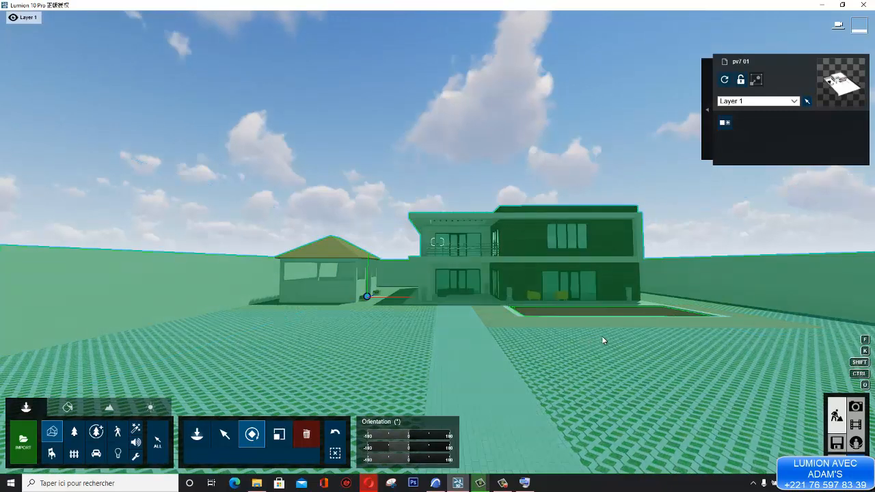
{"action": "scroll", "coordinate": [607, 329], "scroll_direction": "up", "scroll_amount": 2}
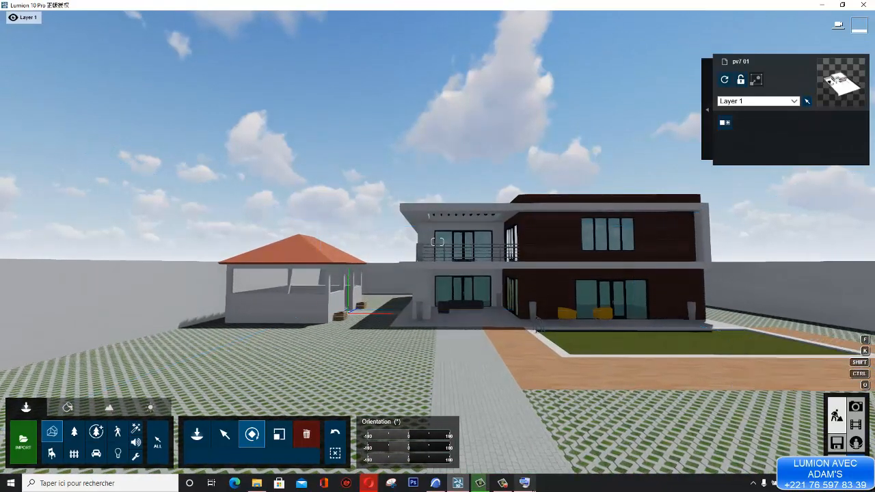
- Minimize the screen recorder window and view the pavilion, terrace and pool from nearer and farther distances
{"action": "mouse_move", "coordinate": [503, 483]}
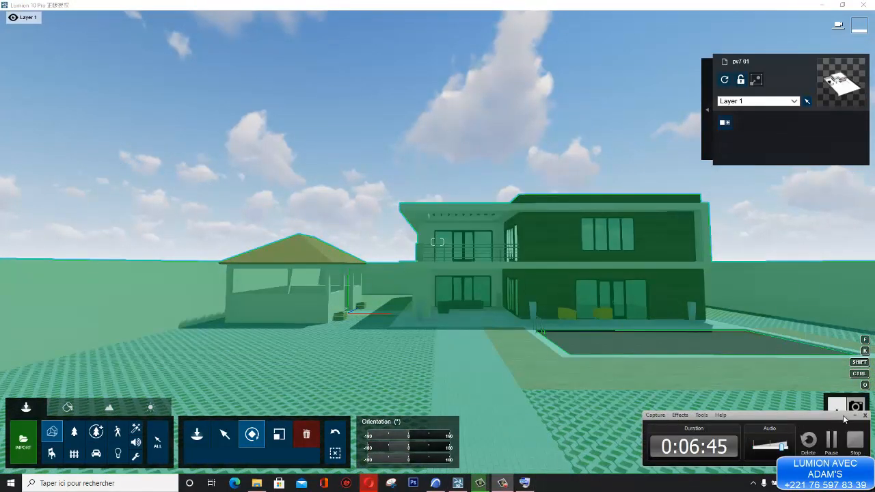
{"action": "left_click", "coordinate": [854, 416]}
{"action": "scroll", "coordinate": [594, 323], "scroll_direction": "down", "scroll_amount": 2}
{"action": "scroll", "coordinate": [479, 300], "scroll_direction": "up", "scroll_amount": 2}
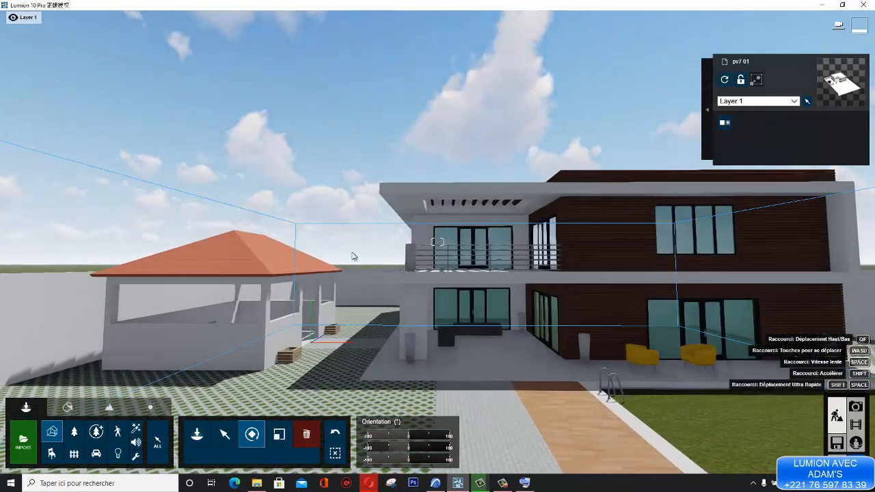
{"action": "scroll", "coordinate": [366, 276], "scroll_direction": "down", "scroll_amount": 2}
{"action": "scroll", "coordinate": [562, 256], "scroll_direction": "up", "scroll_amount": 2}
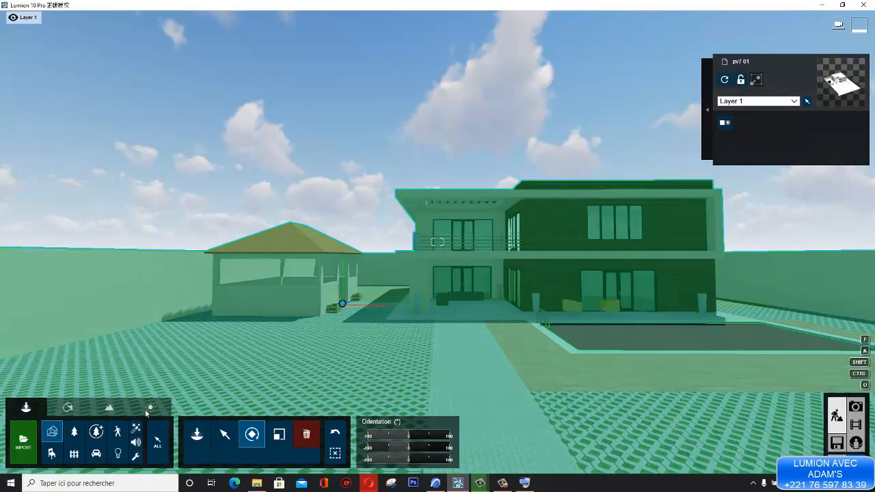
- Adjust the cloud amount (Quantité de nuages) and slightly reduce the sun brightness (Brillance du soleil) in the weather settings
{"action": "left_click", "coordinate": [151, 408]}
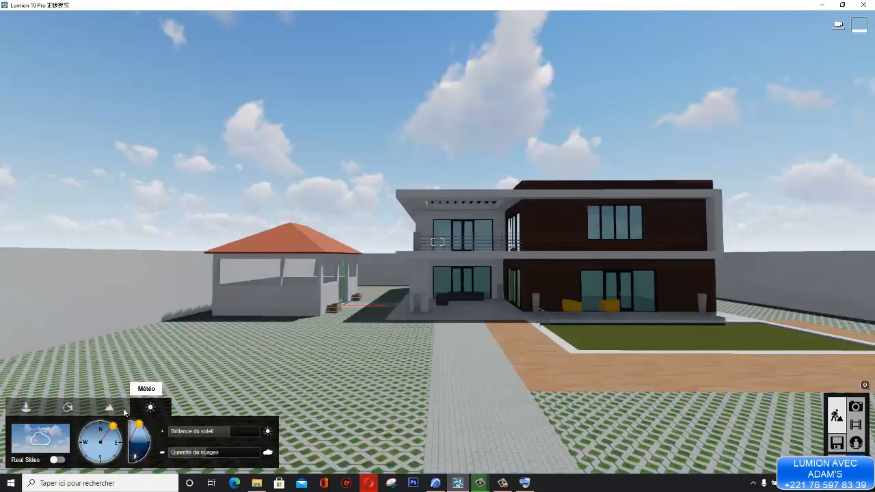
{"action": "mouse_move", "coordinate": [236, 436]}
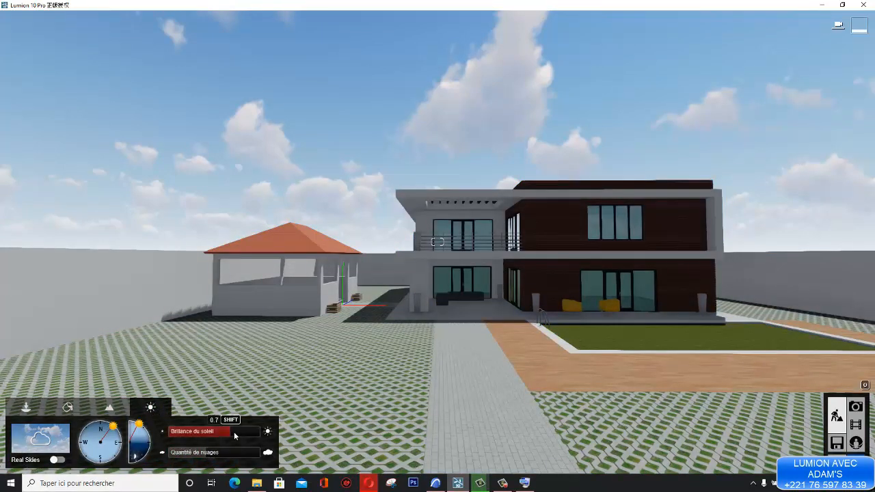
{"action": "mouse_move", "coordinate": [205, 458]}
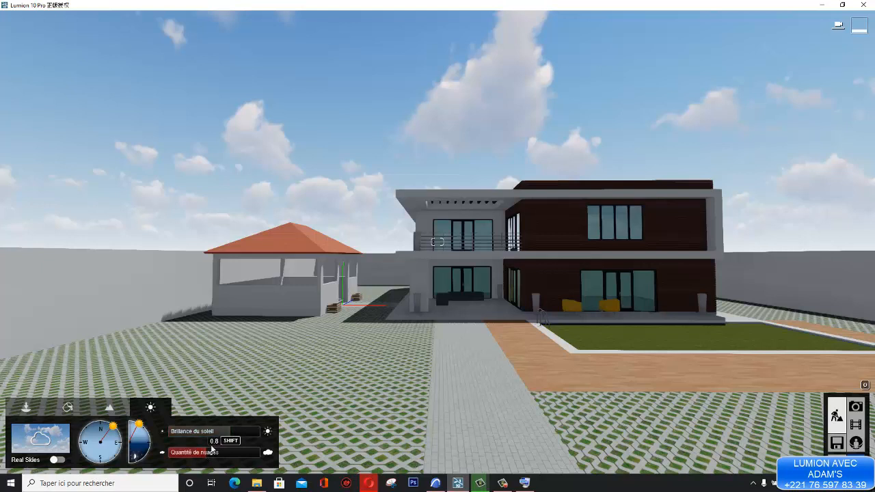
{"action": "mouse_move", "coordinate": [225, 456]}
{"action": "left_mouse_down"}
{"action": "mouse_move", "coordinate": [265, 453]}
{"action": "mouse_move", "coordinate": [183, 453]}
{"action": "mouse_move", "coordinate": [207, 454]}
{"action": "left_mouse_up"}
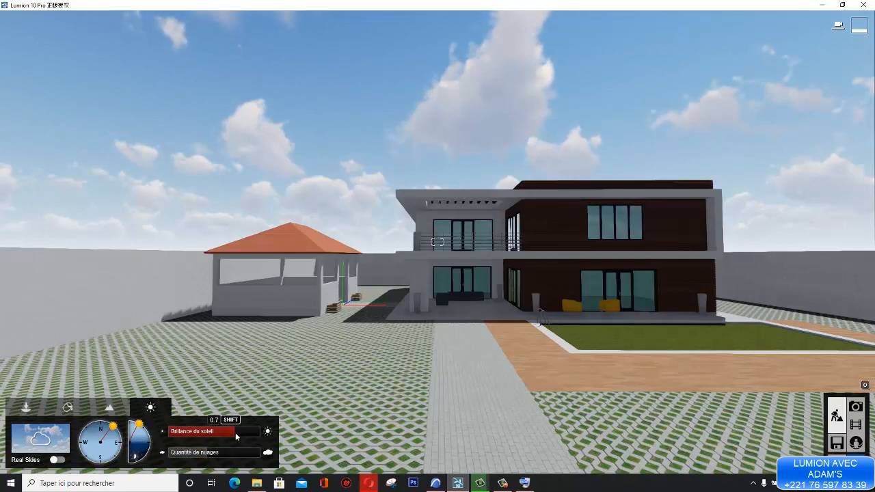
{"action": "left_click_drag", "start_coordinate": [253, 440], "coordinate": [226, 434]}
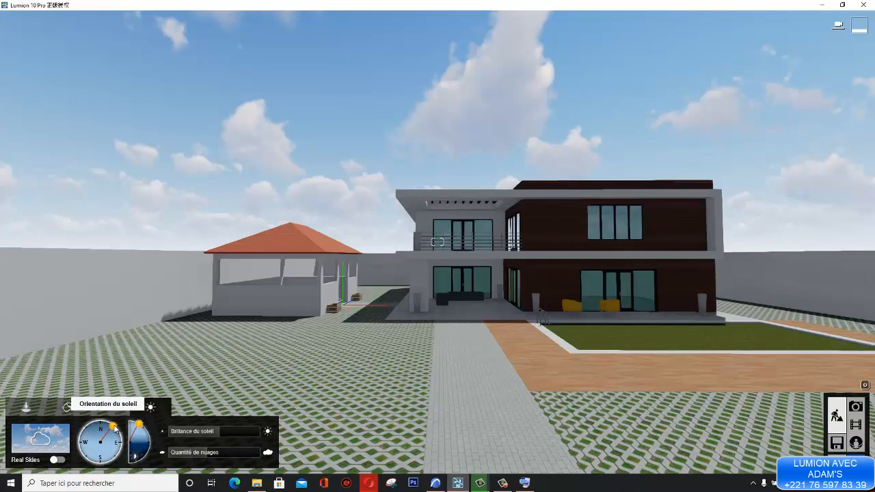
- Rotate the sun orientation (Orientation du soleil) through east, northeast, south and west, and leave the sun at the south
{"action": "left_click_drag", "start_coordinate": [115, 430], "coordinate": [115, 455]}
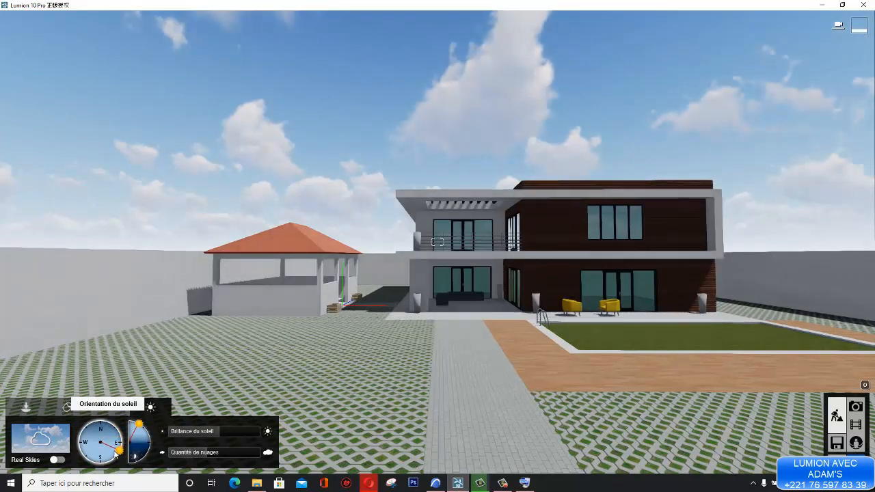
{"action": "mouse_move", "coordinate": [115, 454]}
{"action": "left_mouse_down"}
{"action": "mouse_move", "coordinate": [95, 456]}
{"action": "mouse_move", "coordinate": [87, 441]}
{"action": "mouse_move", "coordinate": [93, 427]}
{"action": "mouse_move", "coordinate": [113, 433]}
{"action": "left_mouse_up"}
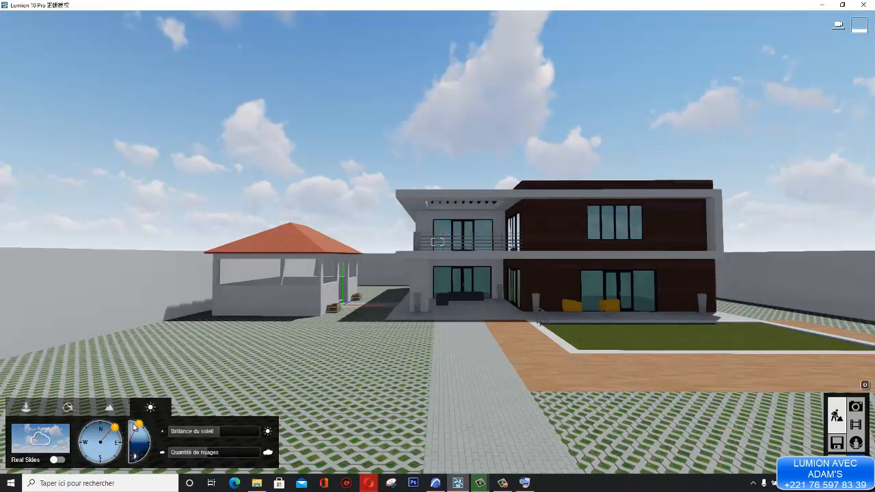
{"action": "left_click_drag", "start_coordinate": [114, 427], "coordinate": [125, 445]}
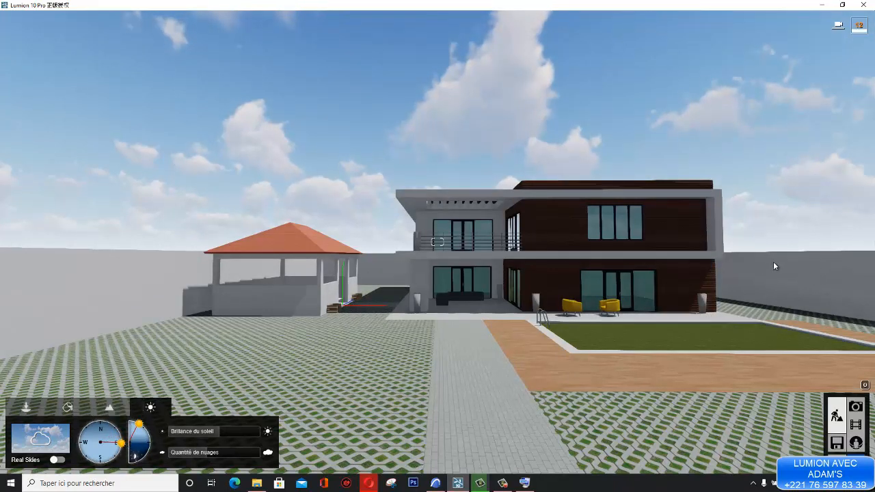
{"action": "left_click_drag", "start_coordinate": [122, 443], "coordinate": [105, 459]}
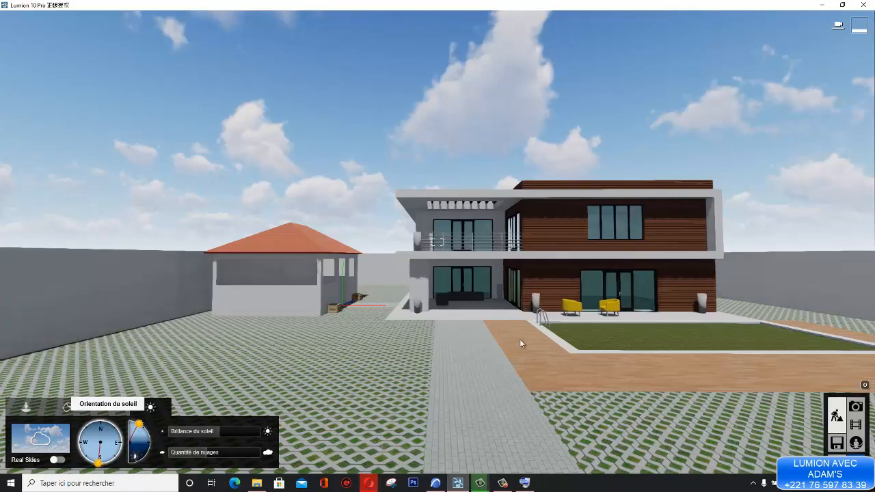
{"action": "scroll", "coordinate": [639, 262], "scroll_direction": "up", "scroll_amount": 4}
{"action": "scroll", "coordinate": [599, 382], "scroll_direction": "down", "scroll_amount": 3}
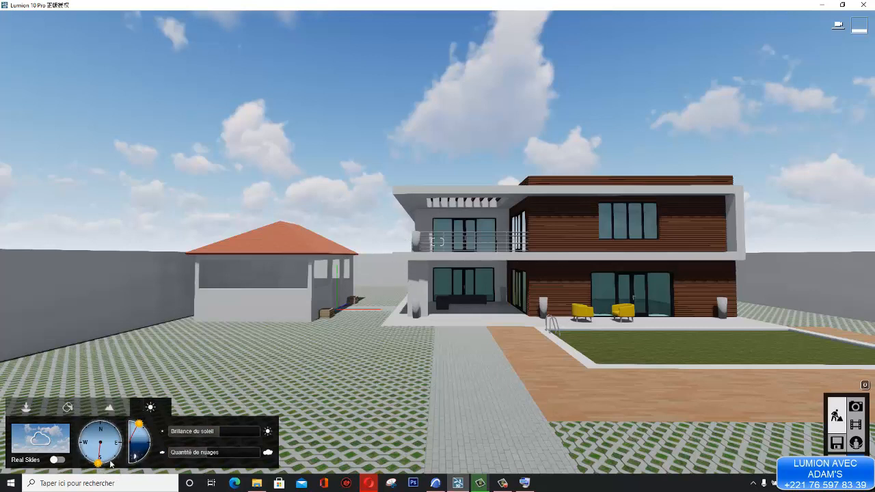
{"action": "left_click_drag", "start_coordinate": [99, 463], "coordinate": [80, 445]}
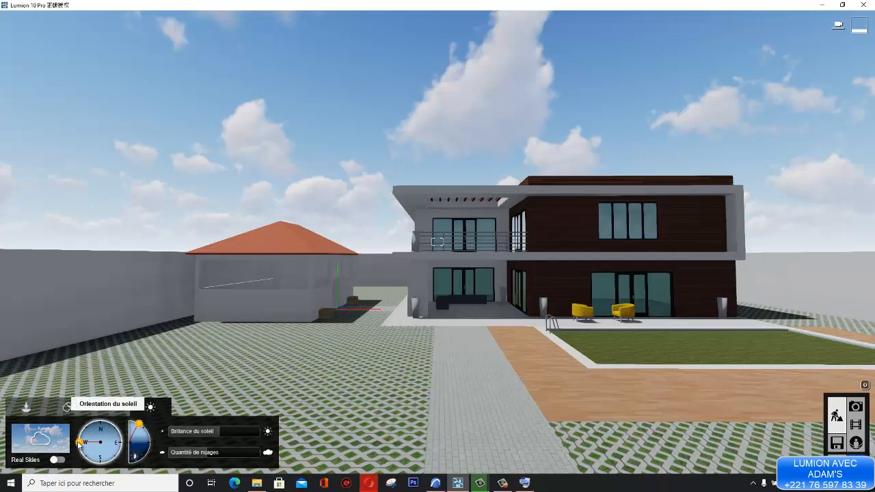
{"action": "left_click_drag", "start_coordinate": [80, 443], "coordinate": [102, 464]}
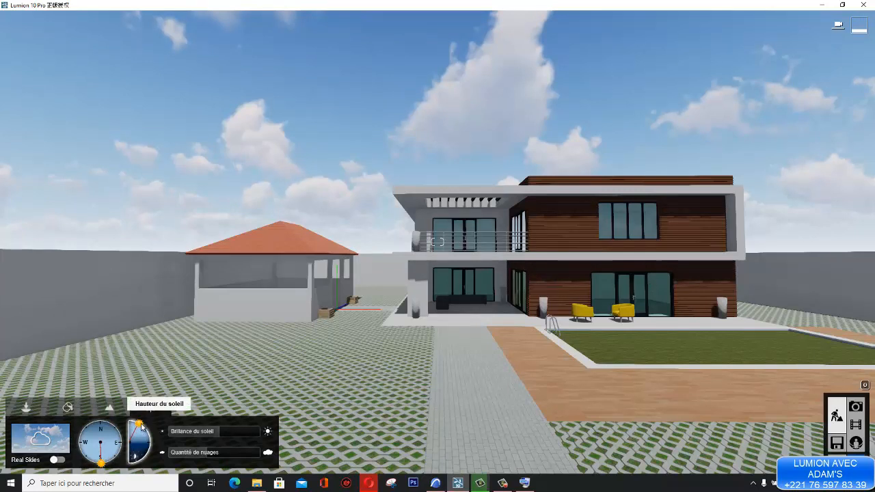
- Lower the sun height (Hauteur du soleil) to night, raise it back to daylight, and restore the screen recorder window
{"action": "mouse_move", "coordinate": [141, 425]}
{"action": "left_mouse_down"}
{"action": "mouse_move", "coordinate": [149, 438]}
{"action": "mouse_move", "coordinate": [131, 469]}
{"action": "left_mouse_up"}
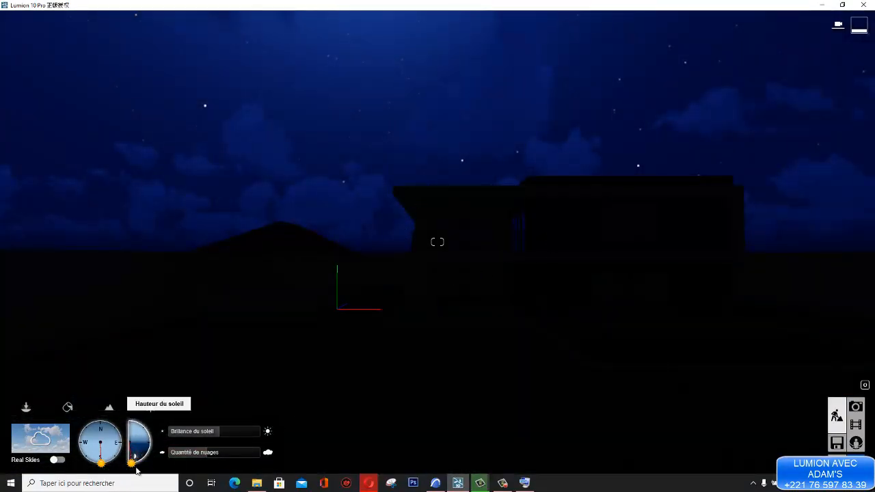
{"action": "mouse_move", "coordinate": [136, 469]}
{"action": "left_mouse_down"}
{"action": "mouse_move", "coordinate": [155, 460]}
{"action": "mouse_move", "coordinate": [152, 420]}
{"action": "left_mouse_up"}
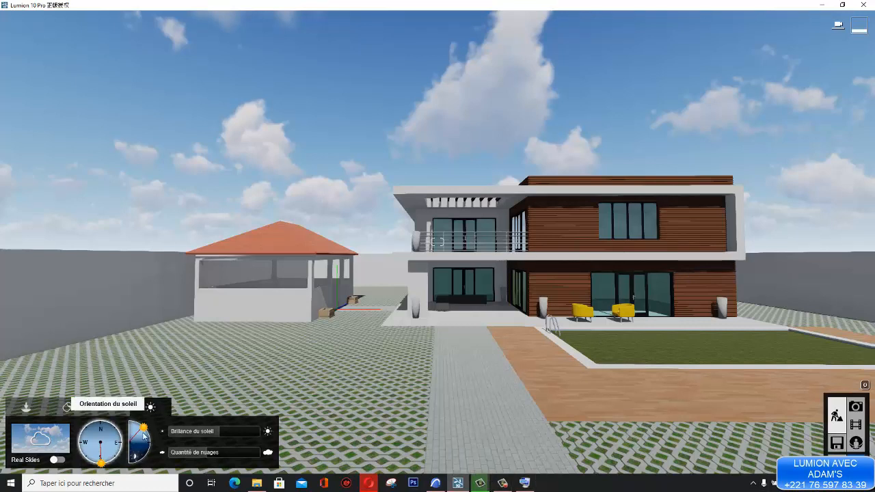
{"action": "left_click", "coordinate": [499, 484]}
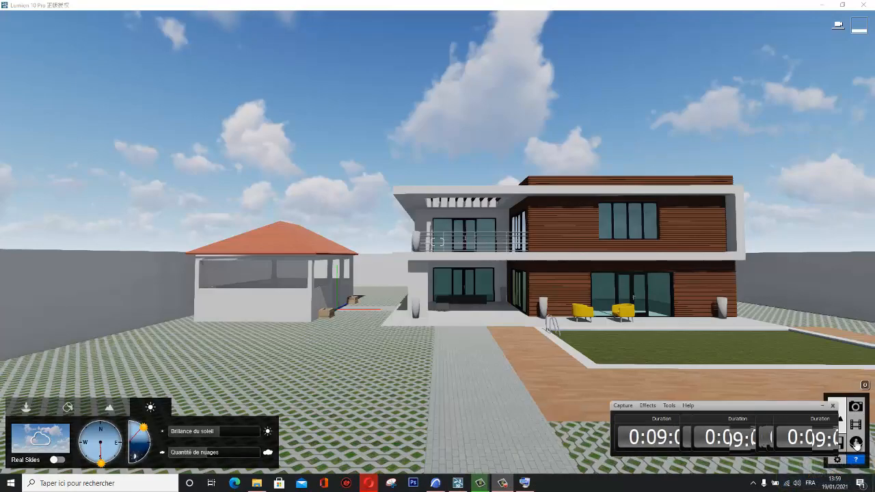